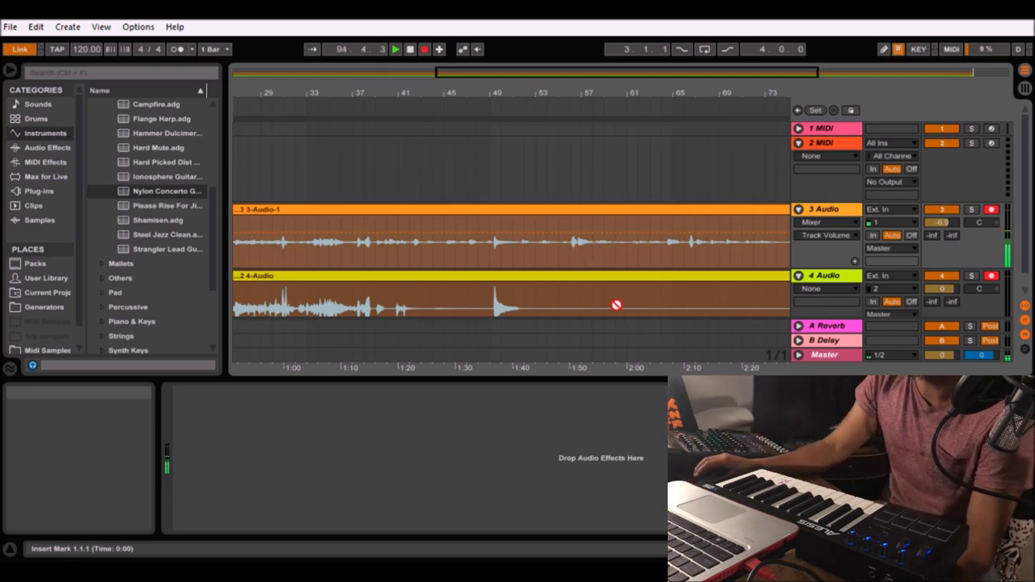
- Fold audio tracks 3 and 4, then look through the MIDI effects and plug-in folders
click(798, 209)
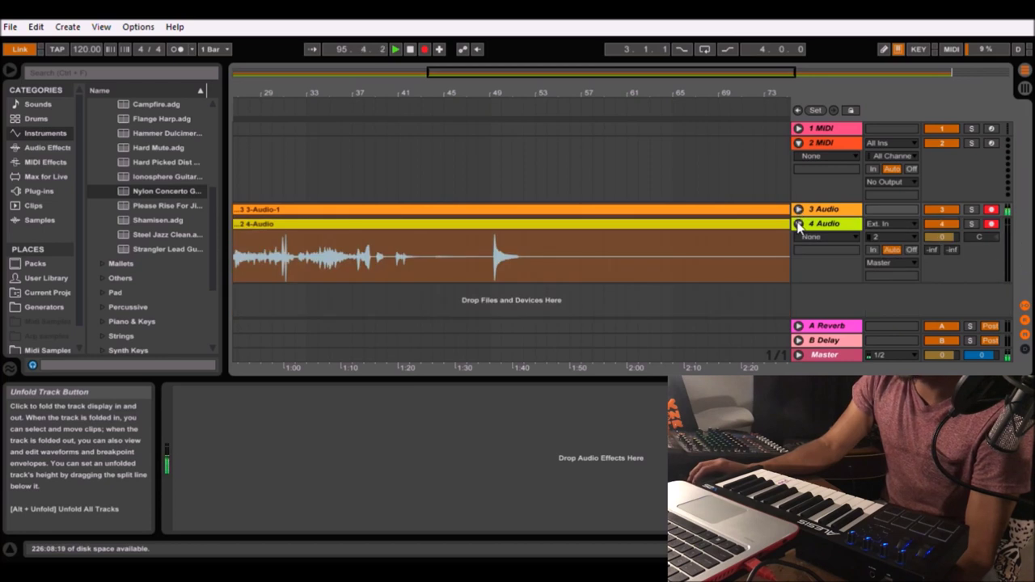
click(798, 224)
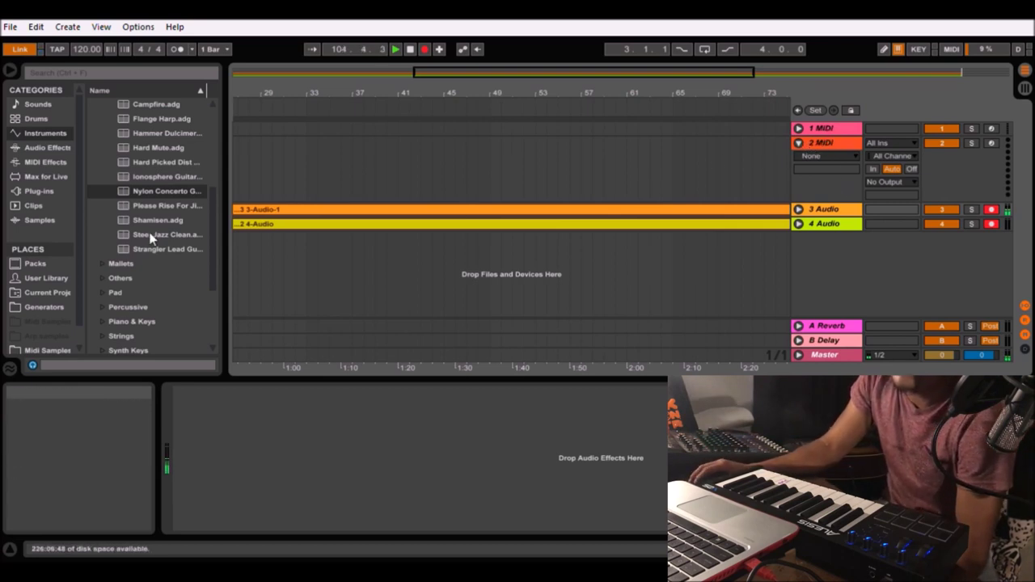
scroll(159, 179, up, 2)
click(98, 134)
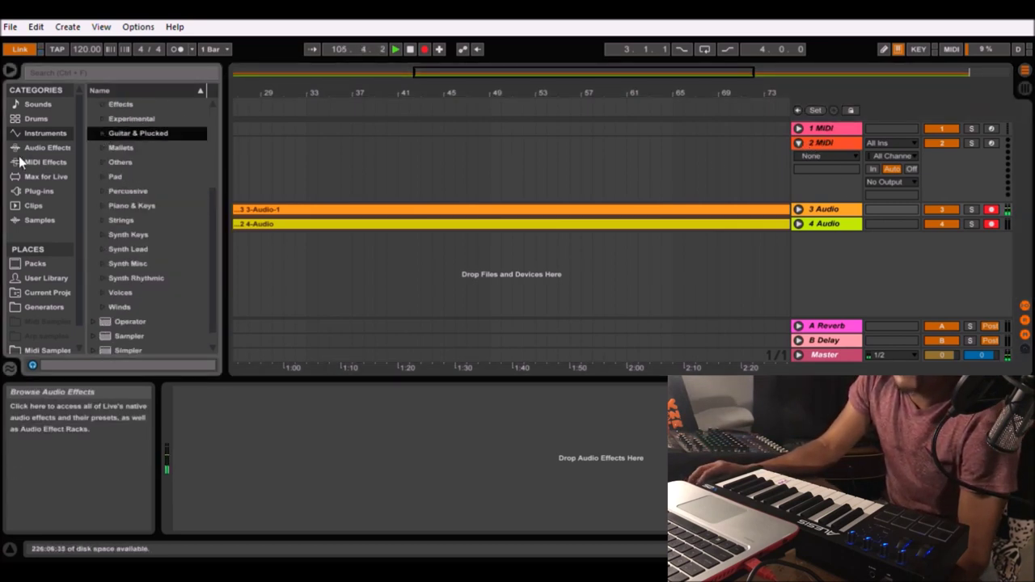
click(33, 162)
click(32, 193)
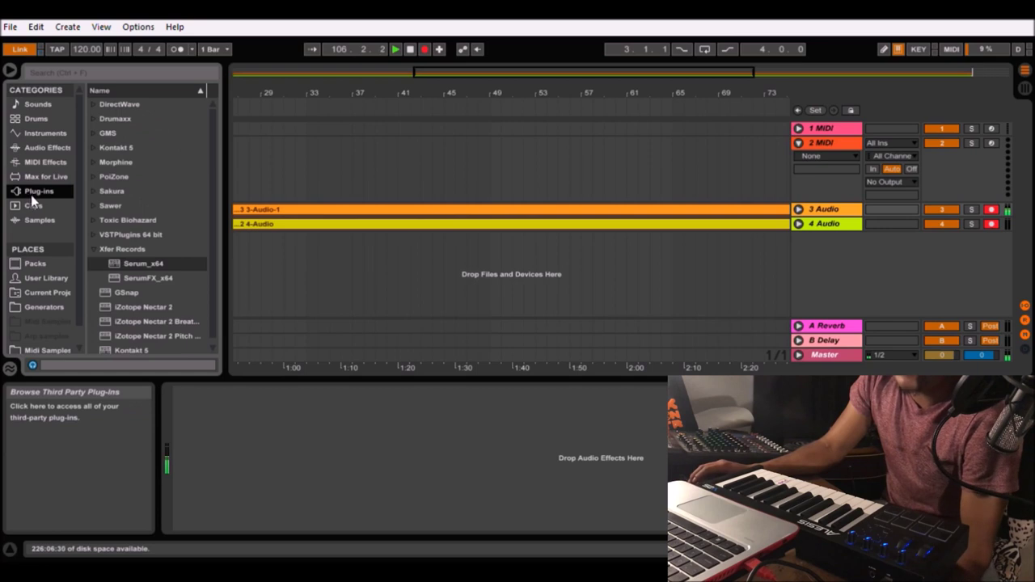
click(92, 248)
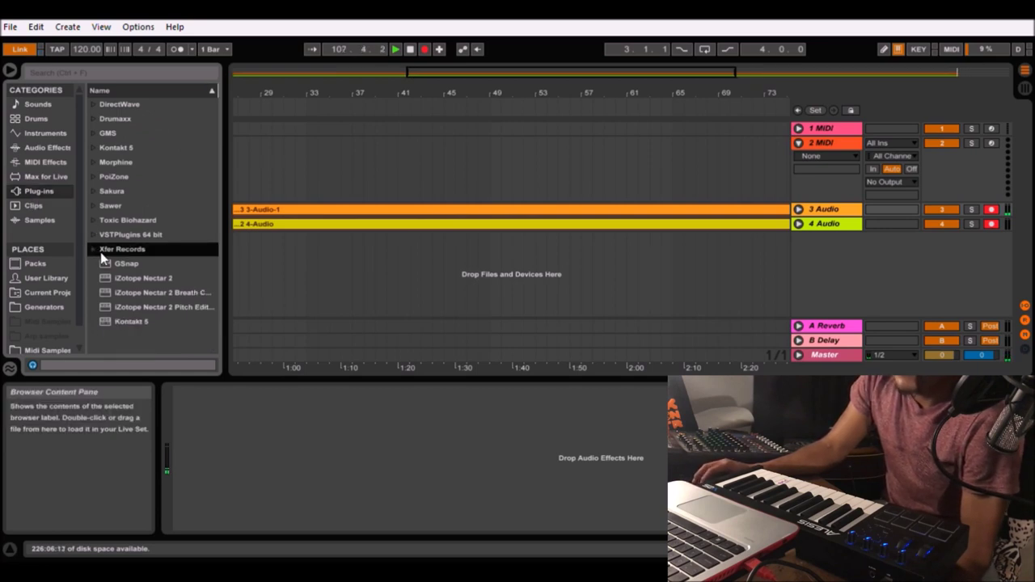
click(95, 250)
click(93, 249)
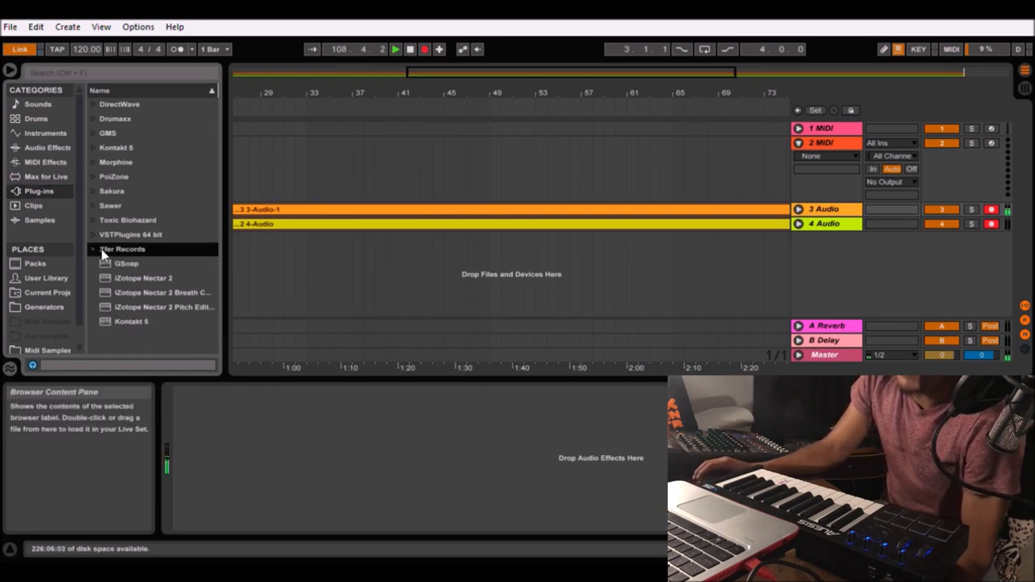
- Expand the Synth Lead instrument folder and preview the 5th Stab Lead preset
click(37, 134)
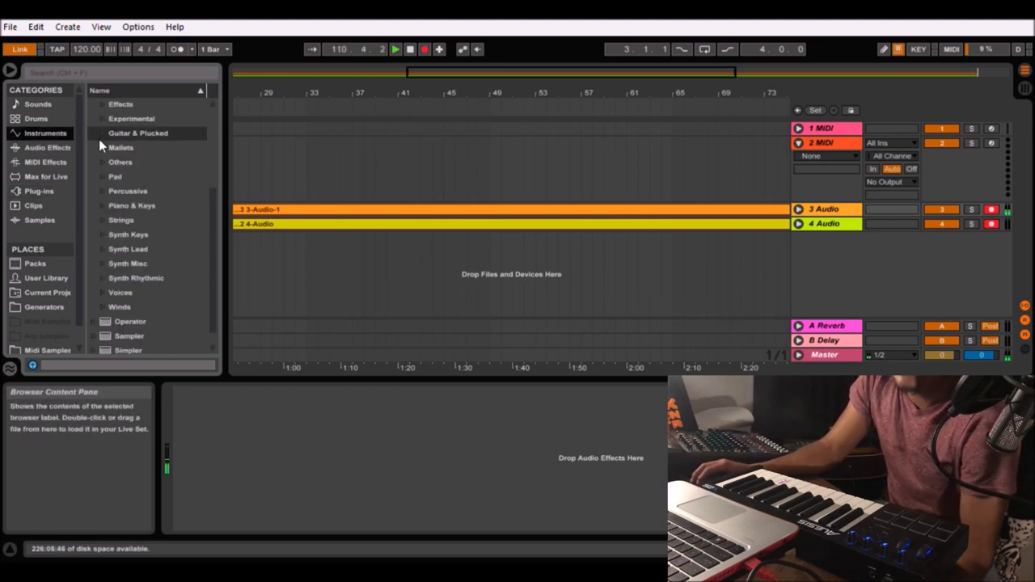
click(102, 133)
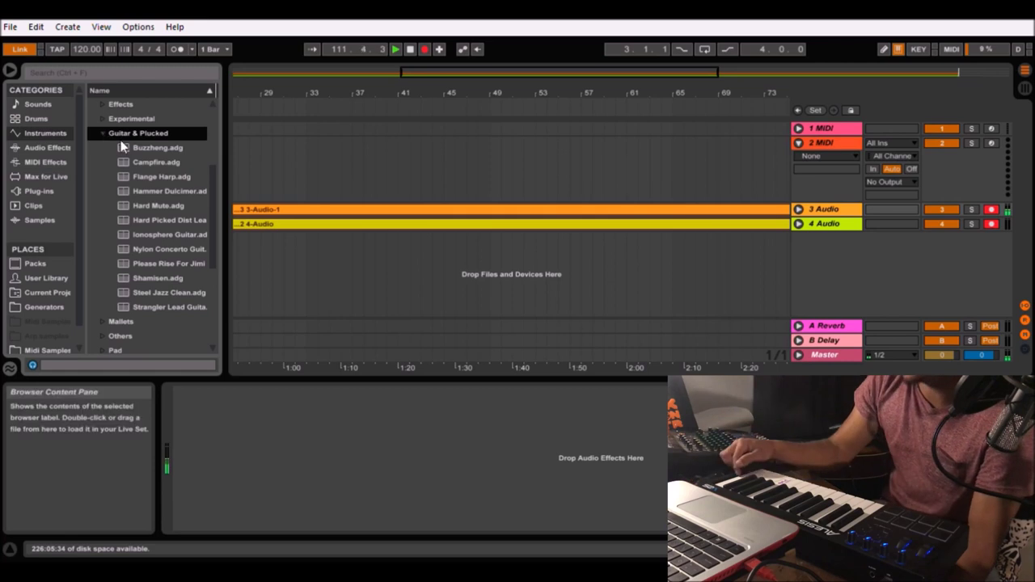
click(113, 118)
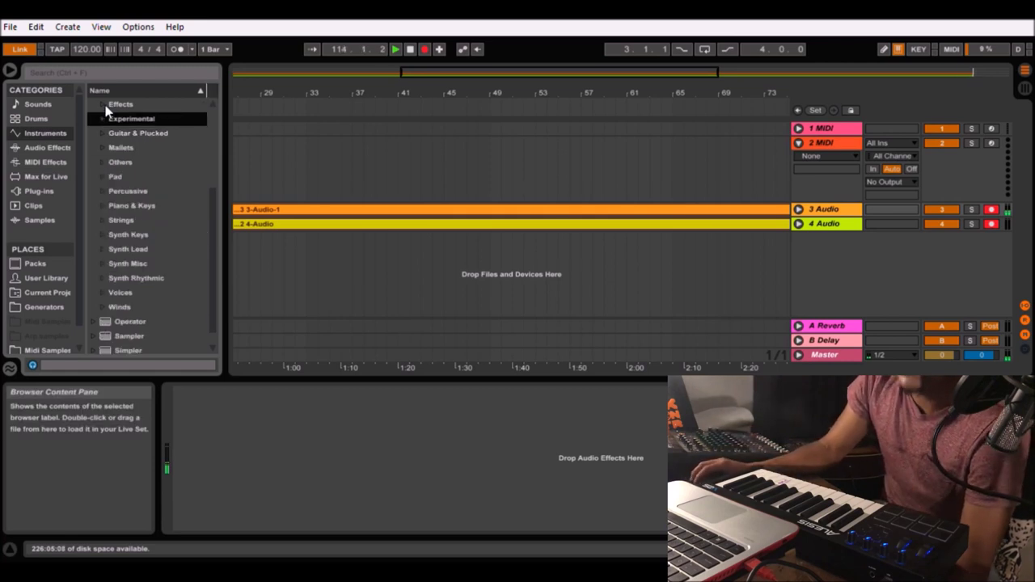
click(102, 249)
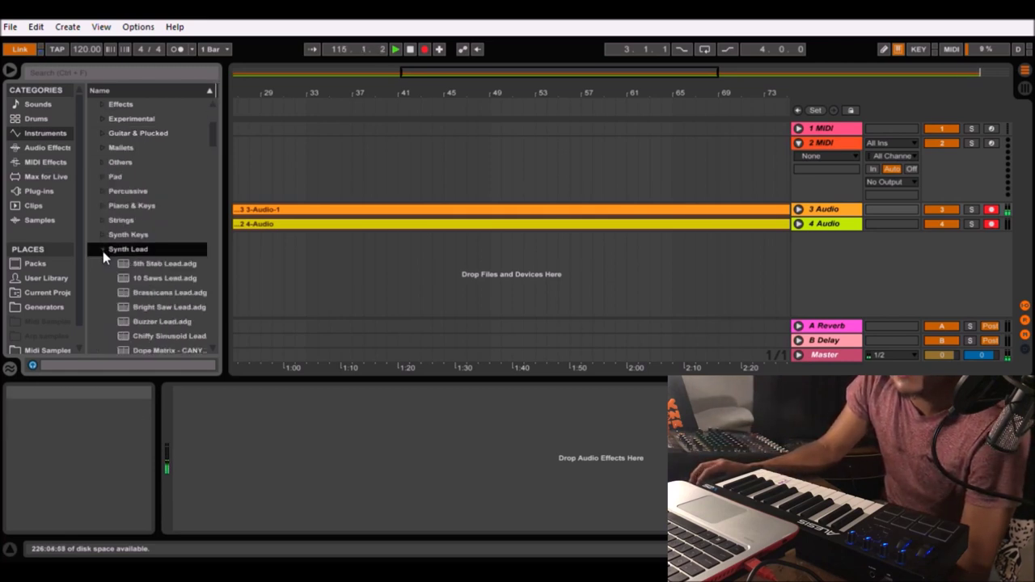
click(100, 249)
click(102, 249)
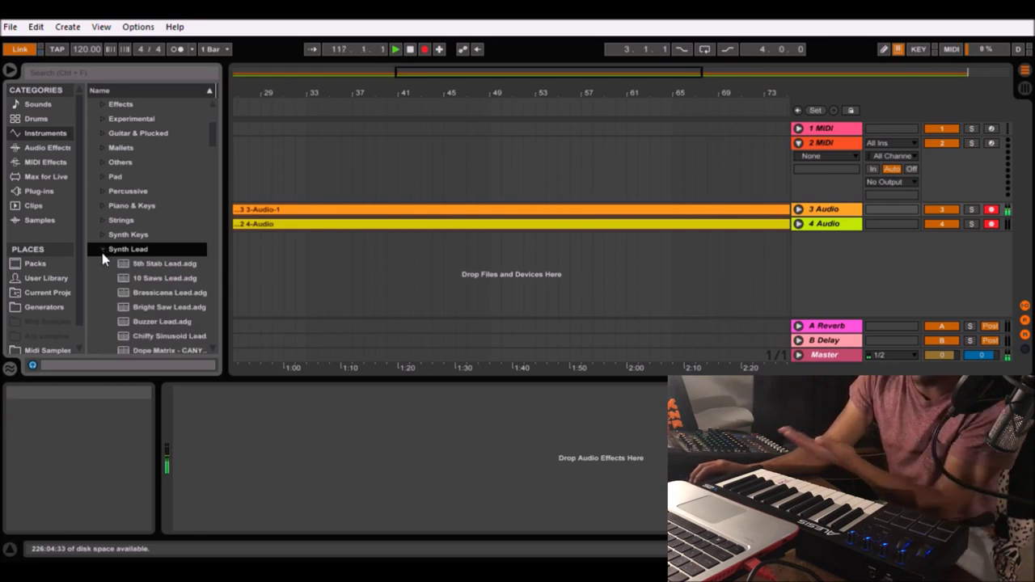
scroll(138, 275, down, 2)
scroll(138, 276, down, 2)
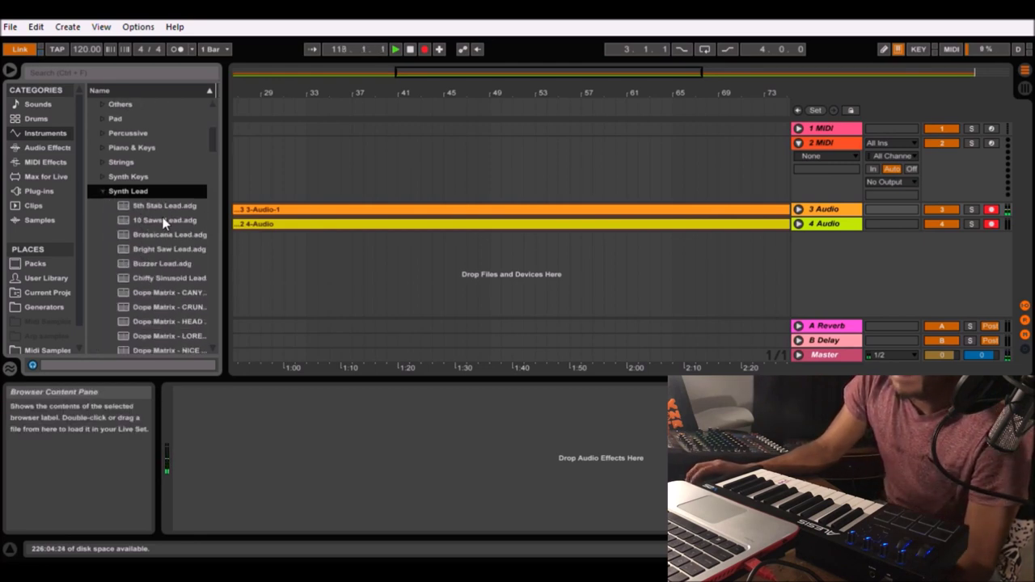
click(161, 207)
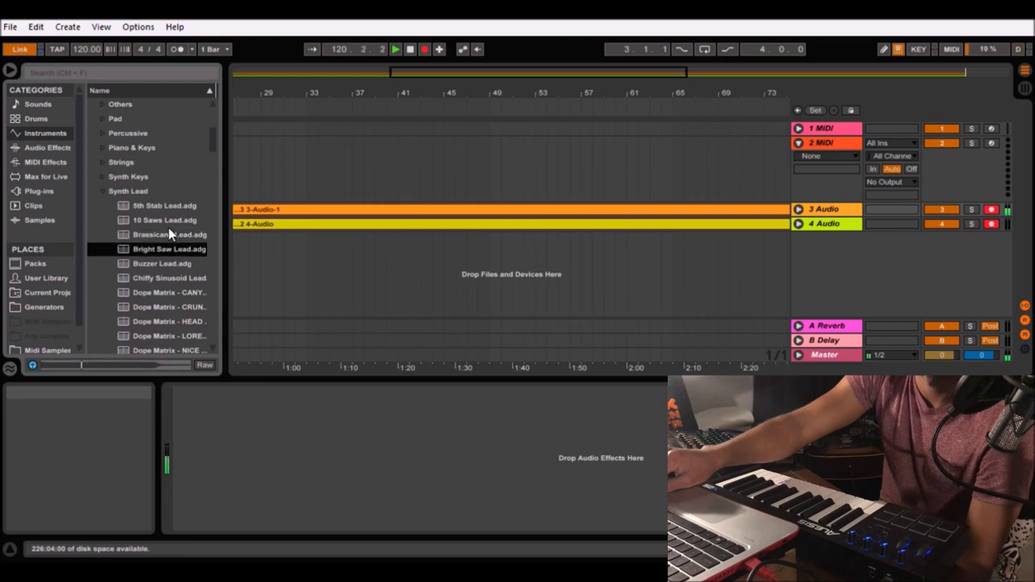
- Audition the Synth Lead presets and load Minor to Major Lead onto track 2
key(Down)
key(Down)
key(Down)
key(Down)
key(Down)
key(Down)
key(Down)
key(Down)
key(Down)
key(Down)
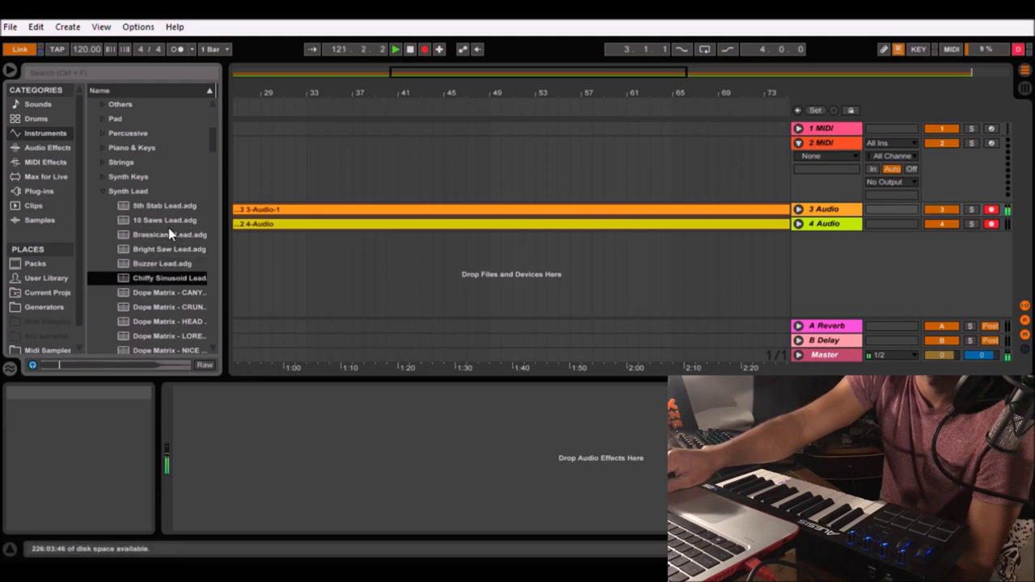
key(Down)
key(Down)
key(Down)
key(Down)
key(Down)
key(Down)
key(Down)
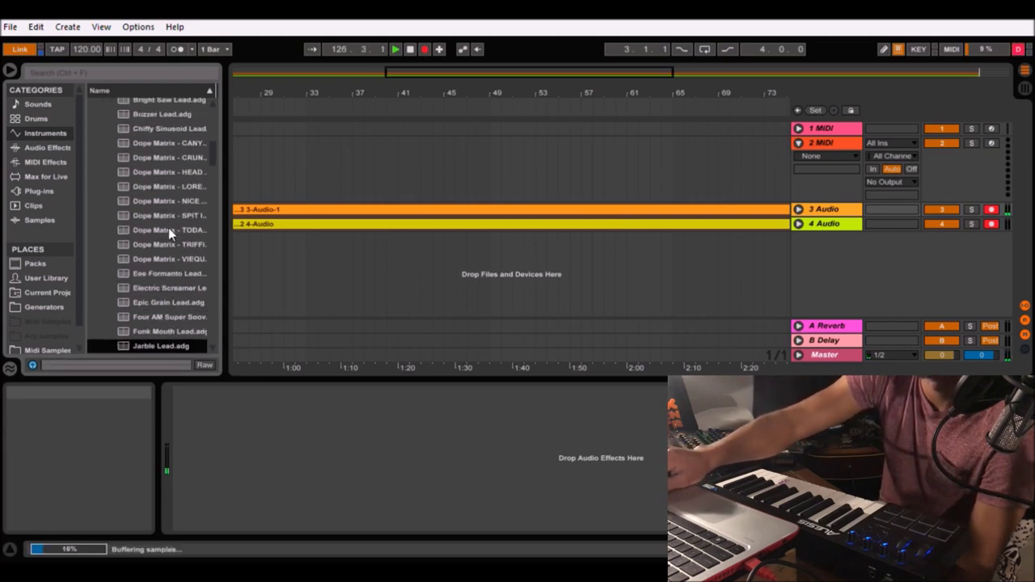
key(Up)
key(Down)
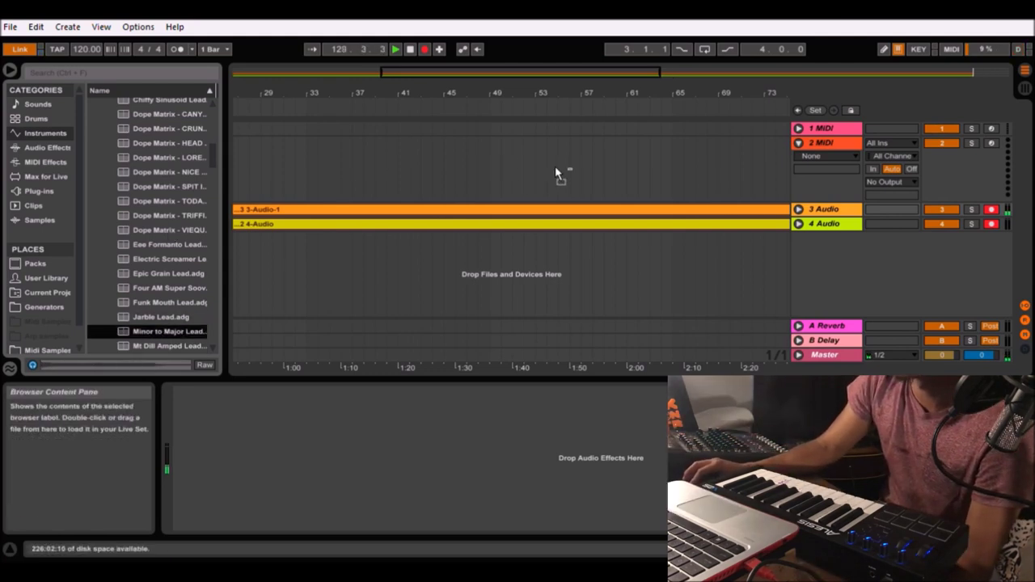
drag(529, 166, 535, 173)
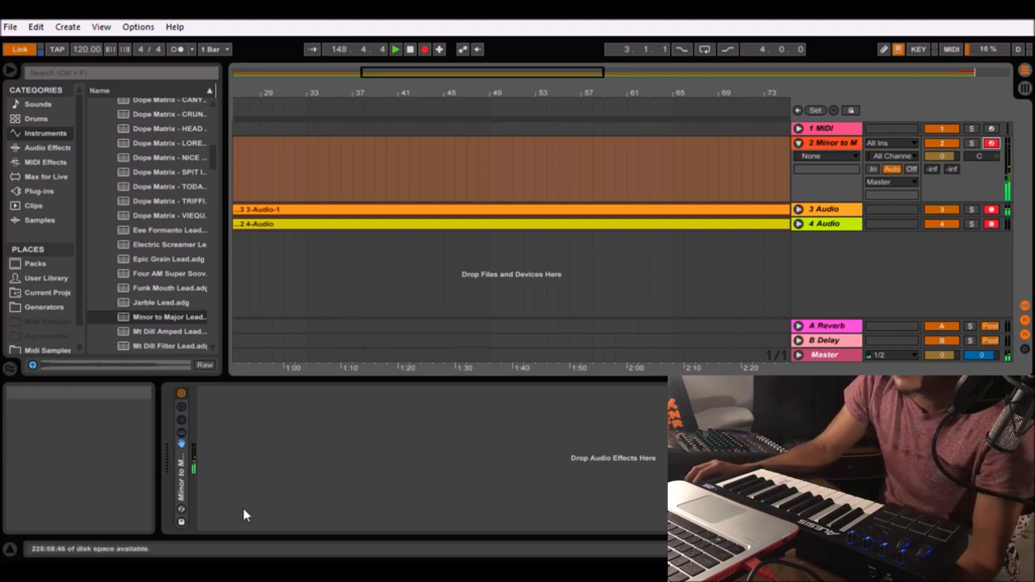
- Reset the rack's Delay Amount macro to 0, collapse the rack, and select Funk Mouth Lead
double_click(181, 464)
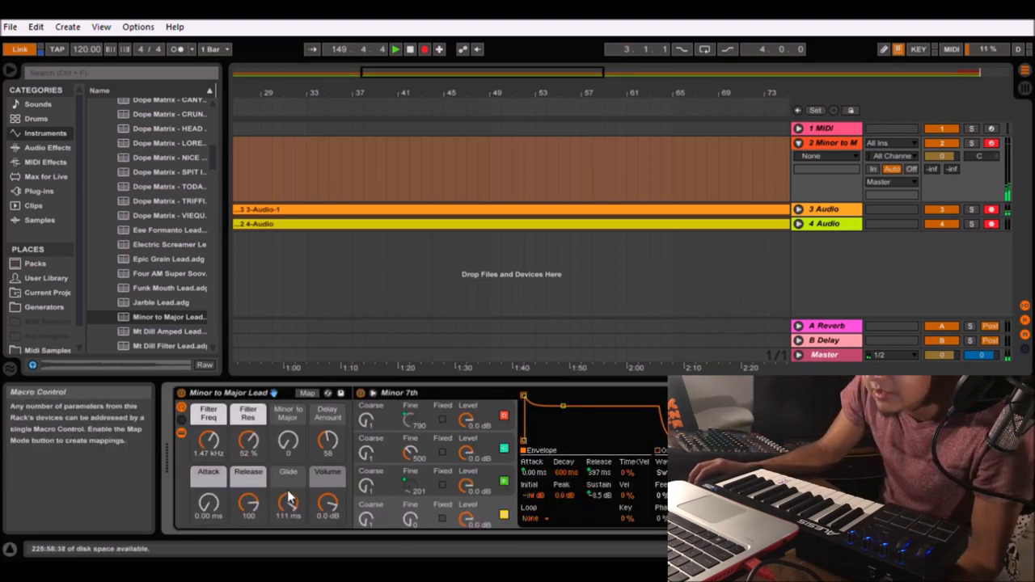
click(334, 437)
key(Delete)
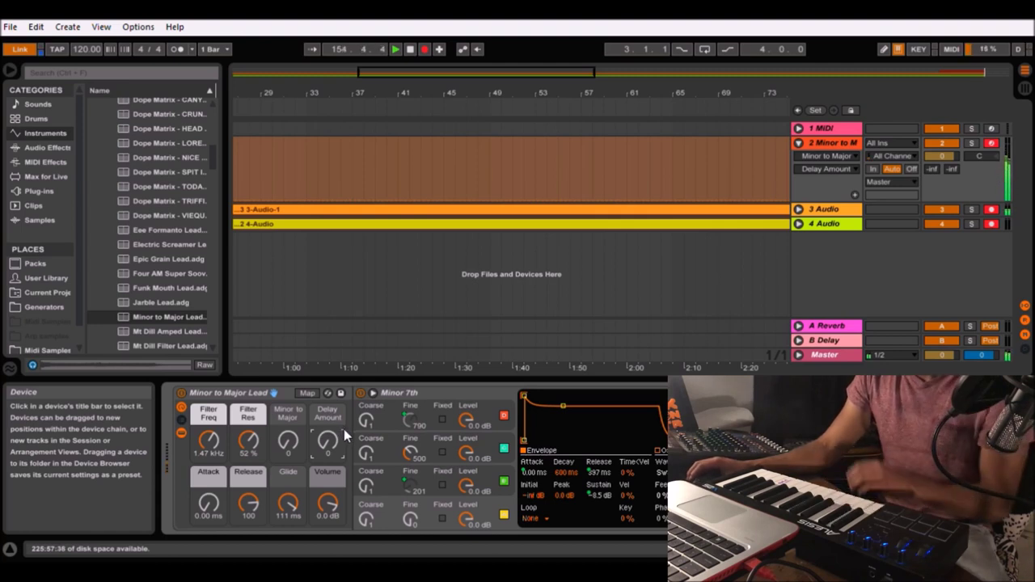
double_click(234, 392)
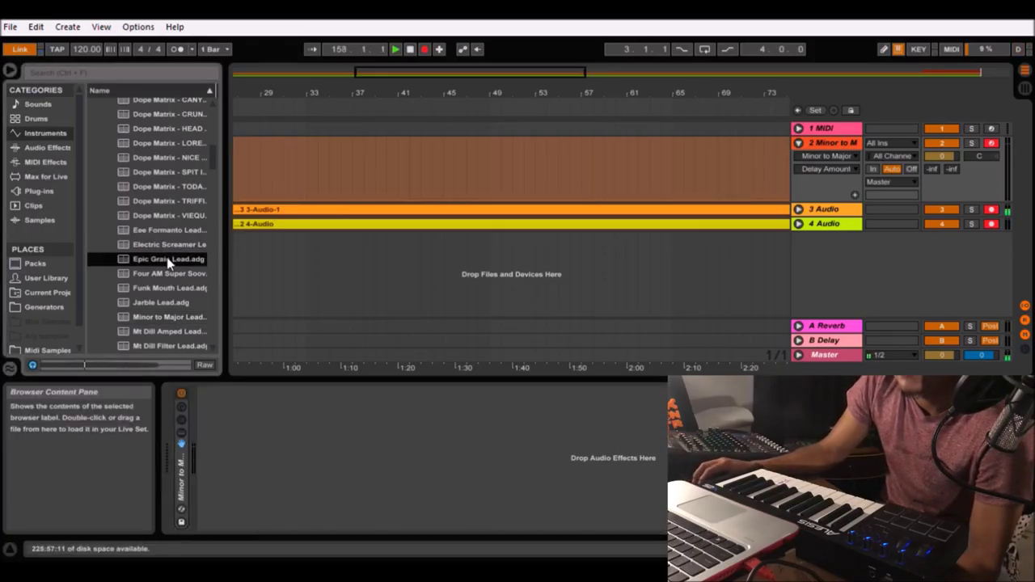
click(174, 287)
- Preview the Mt Dill Amped Lead, Mt Dill Filter Lead and Sickness presets
click(165, 331)
click(156, 342)
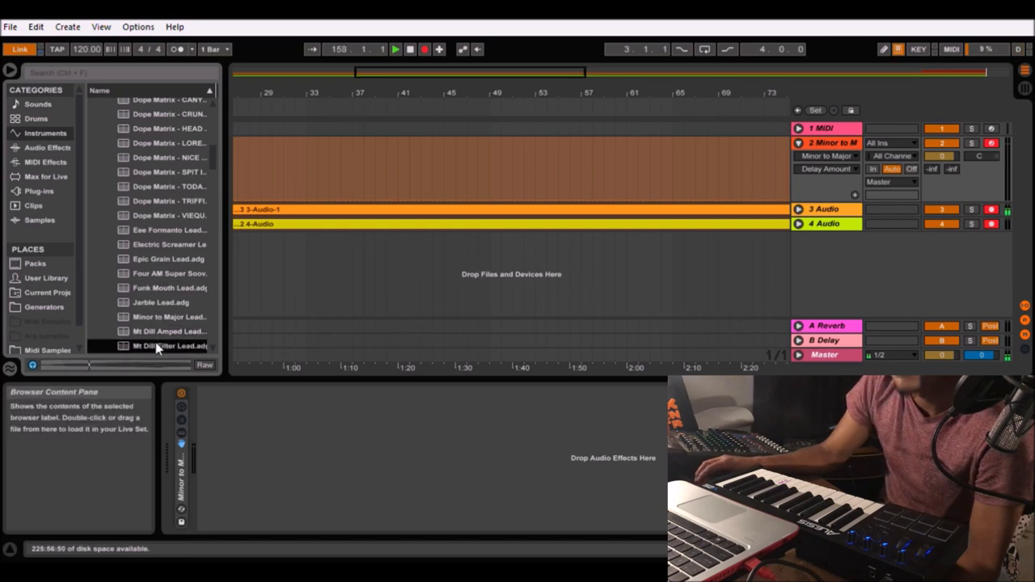
scroll(157, 300, down, 2)
click(158, 288)
scroll(158, 288, down, 10)
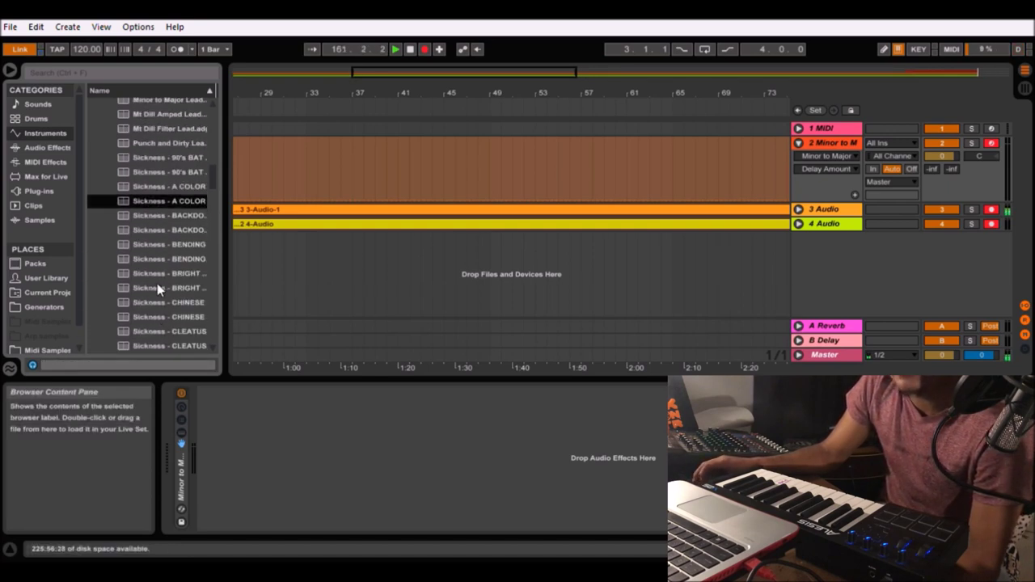
scroll(158, 283, down, 10)
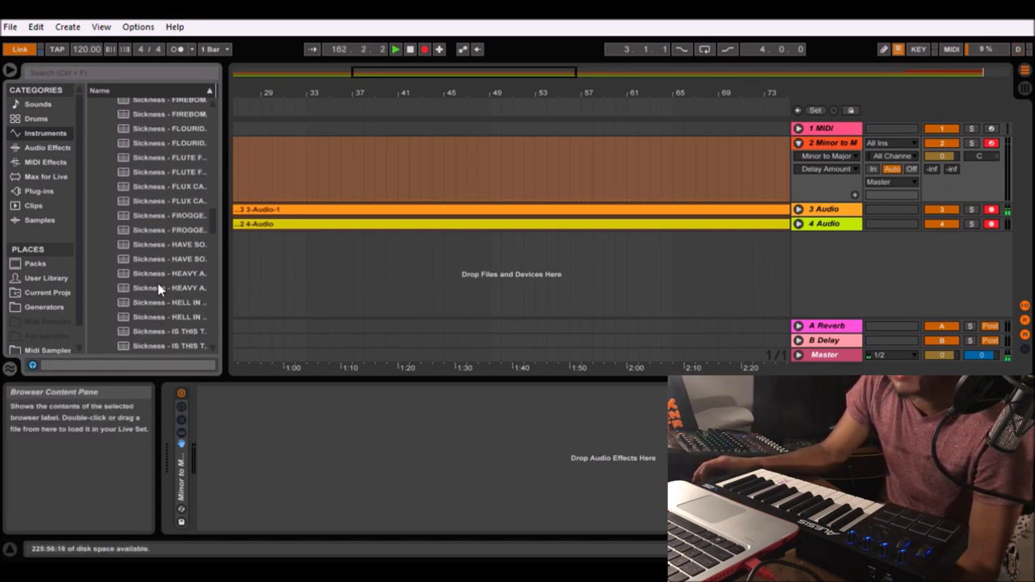
scroll(159, 288, down, 10)
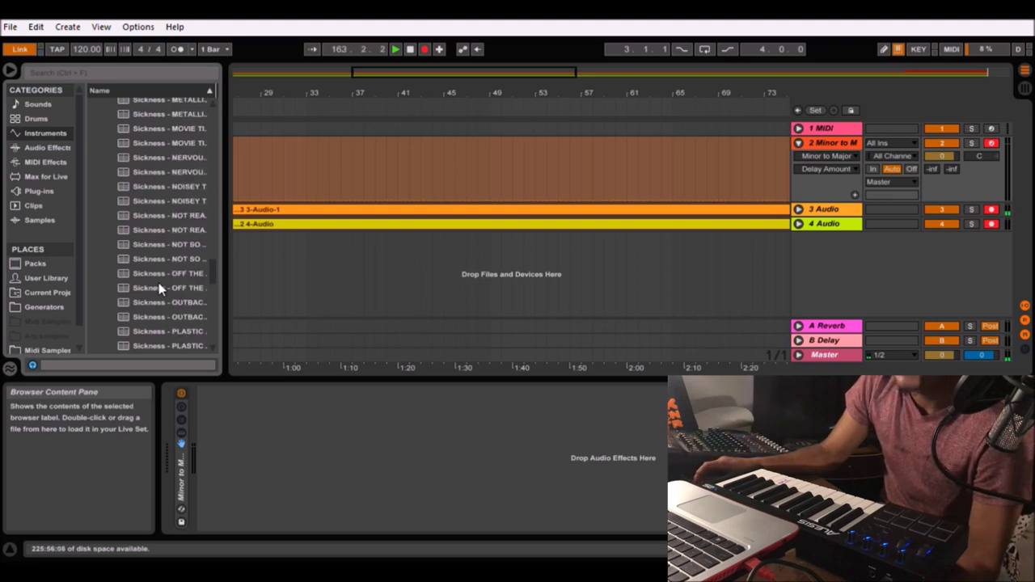
scroll(158, 285, down, 2)
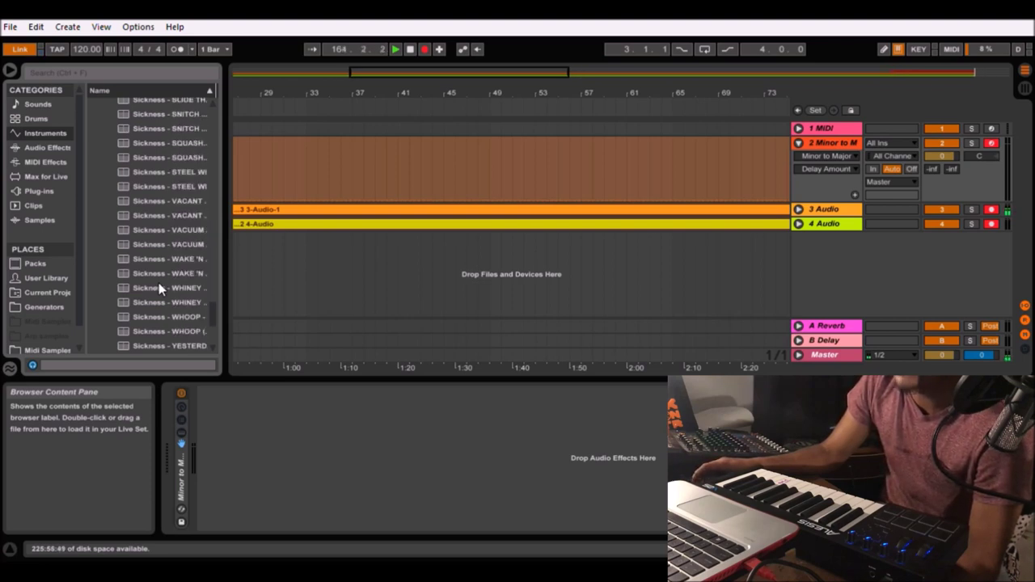
- Raise the Resonant Pulse Release macro slightly and collapse its rack
scroll(158, 282, down, 3)
scroll(116, 278, up, 2)
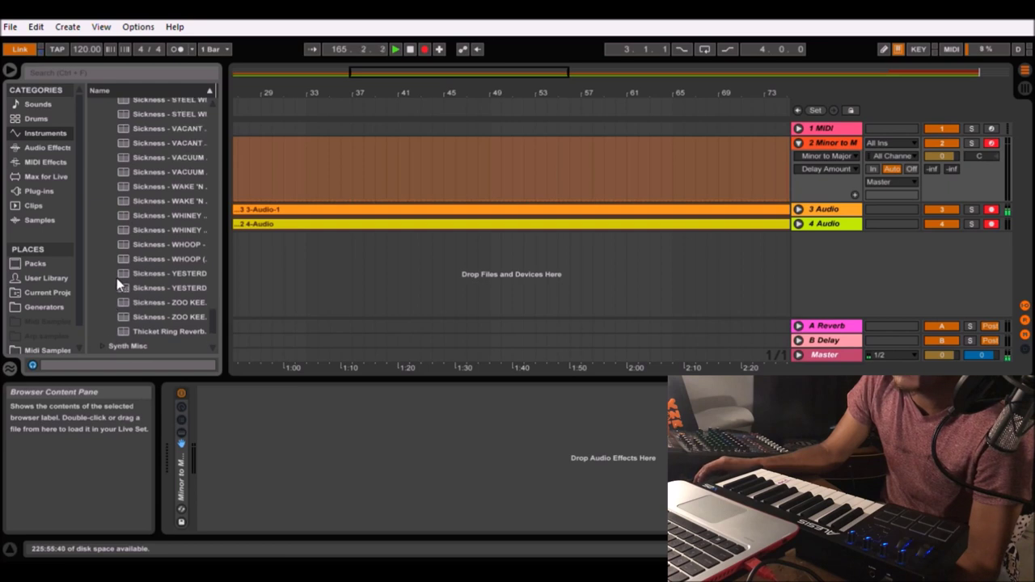
scroll(127, 300, down, 2)
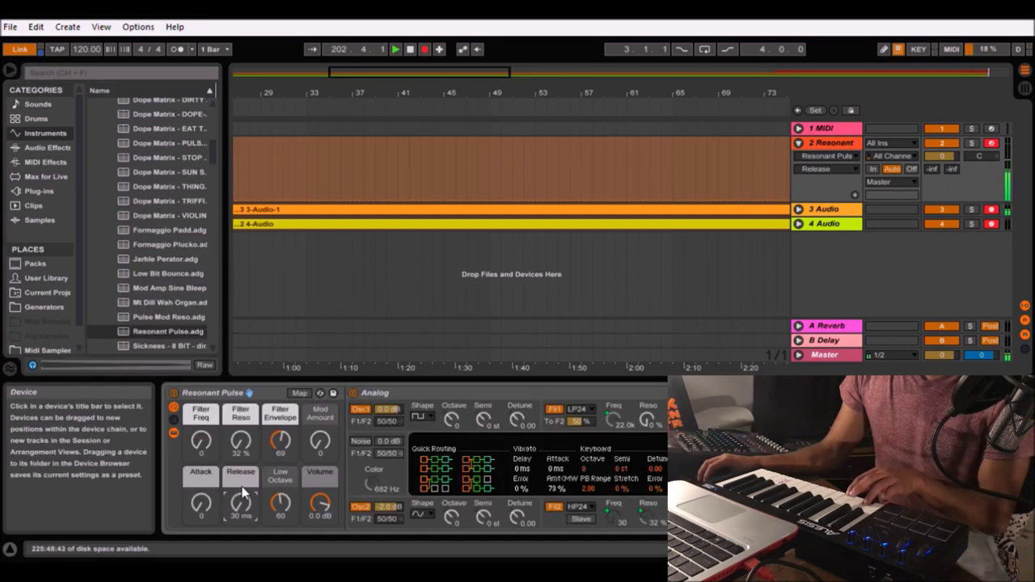
drag(242, 495, 243, 485)
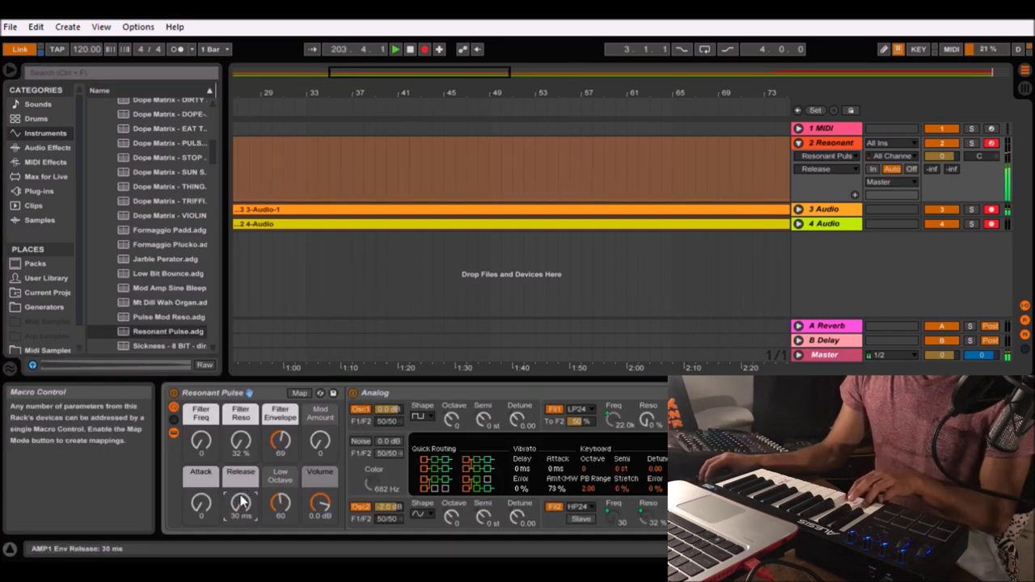
double_click(257, 397)
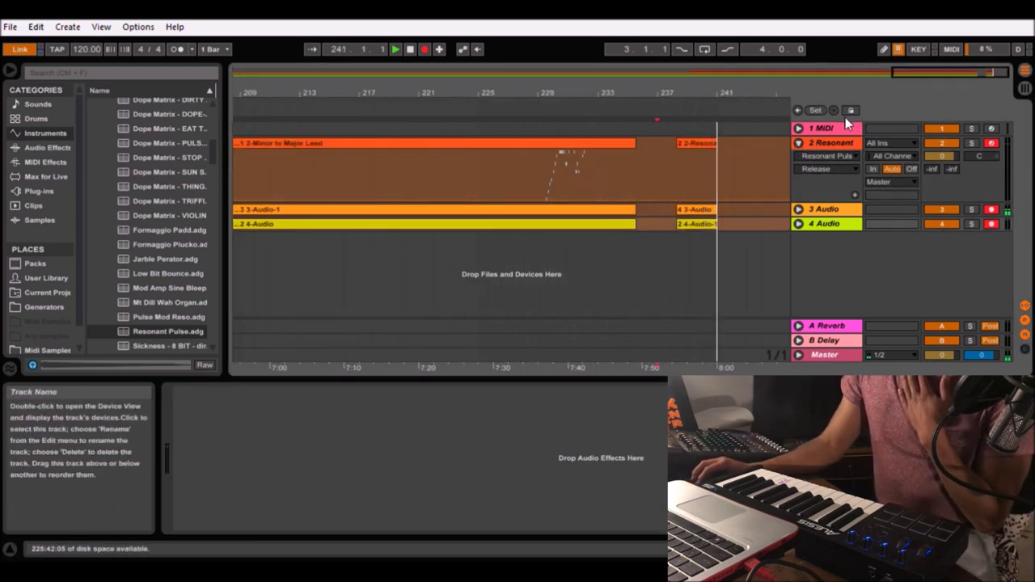
- Fold the Resonant track and add Auto Filter from Audio Effects to its chain
click(797, 143)
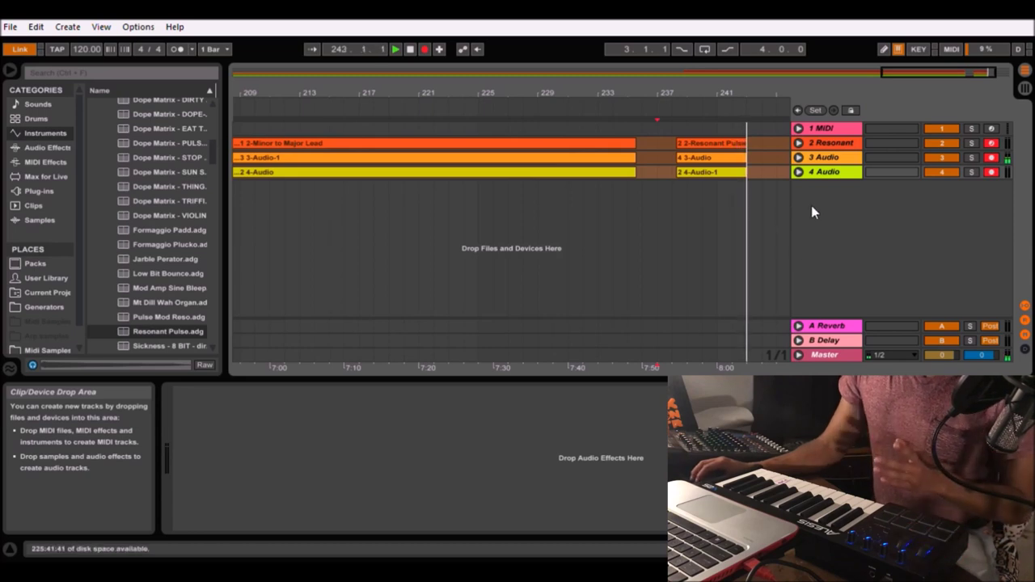
click(828, 144)
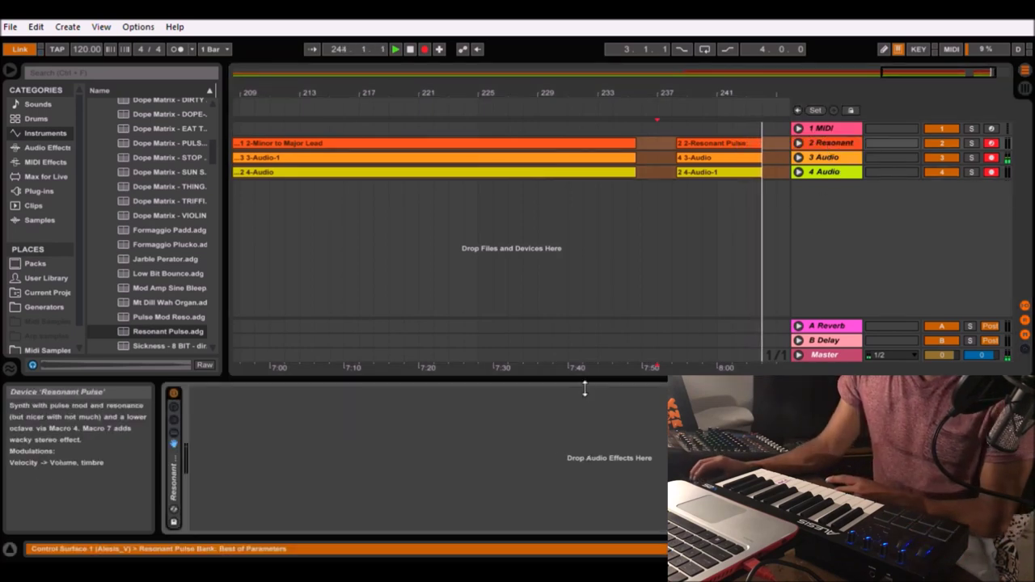
click(71, 157)
click(50, 148)
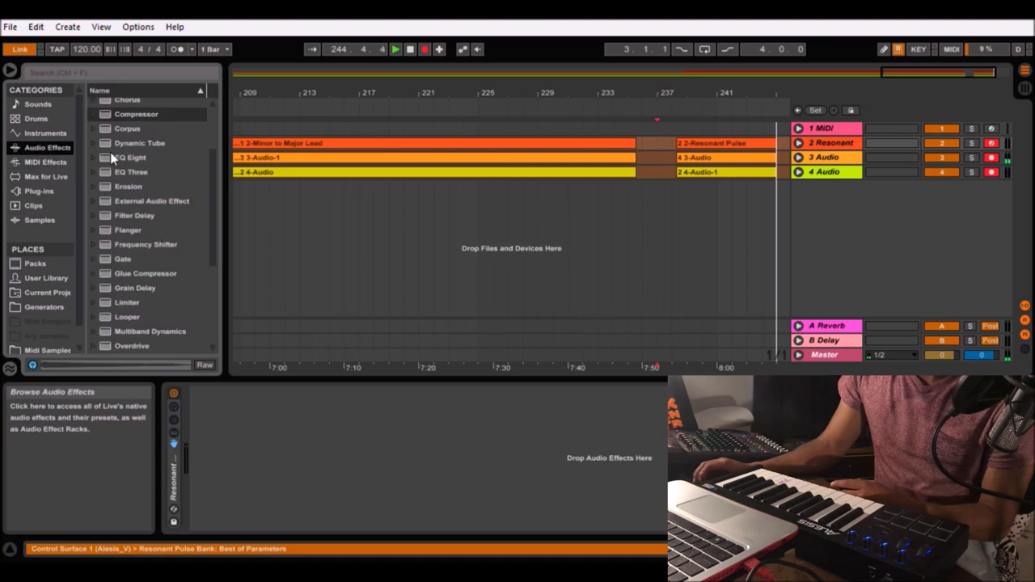
drag(99, 134, 399, 530)
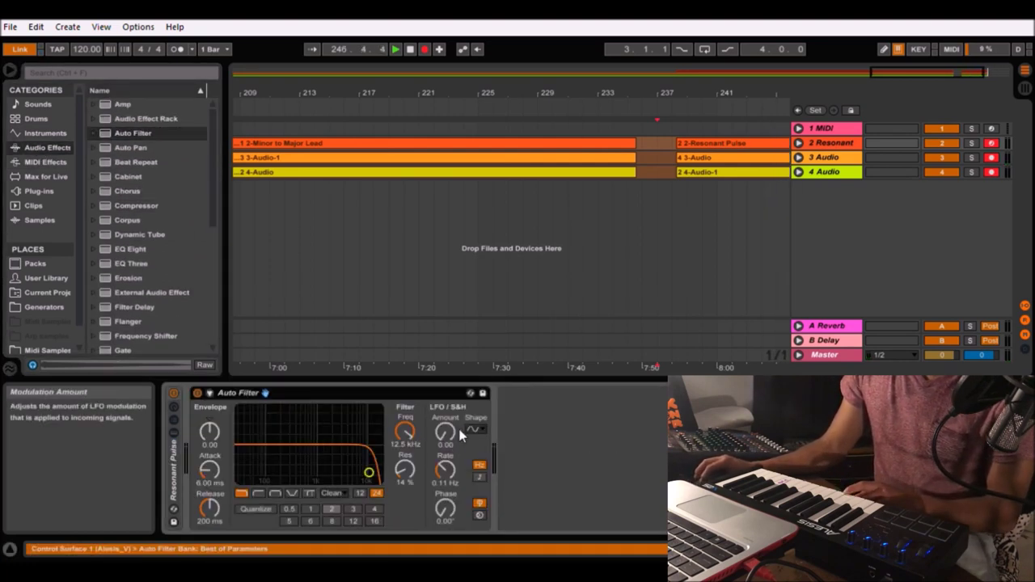
- Set Auto Filter LFO amount 30, synced 1/16 rate, 0% resonance, and cutoff 1.10 kHz
drag(445, 433, 444, 412)
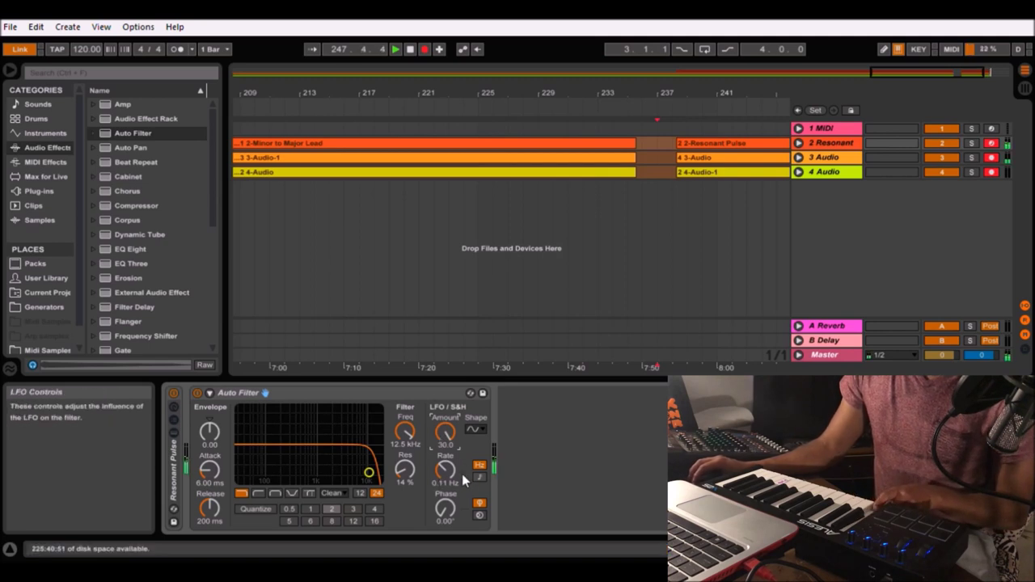
click(475, 429)
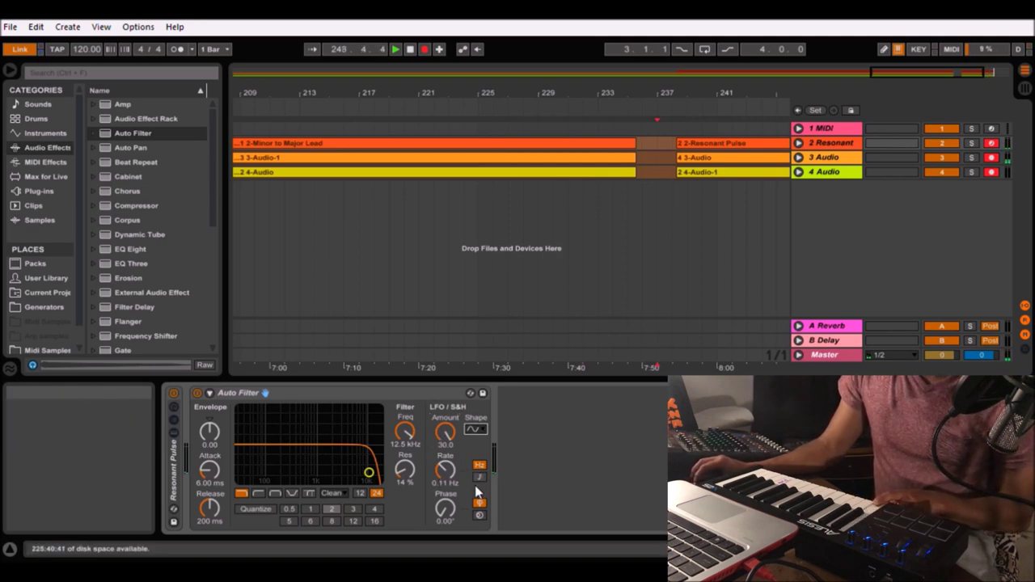
drag(444, 483, 444, 477)
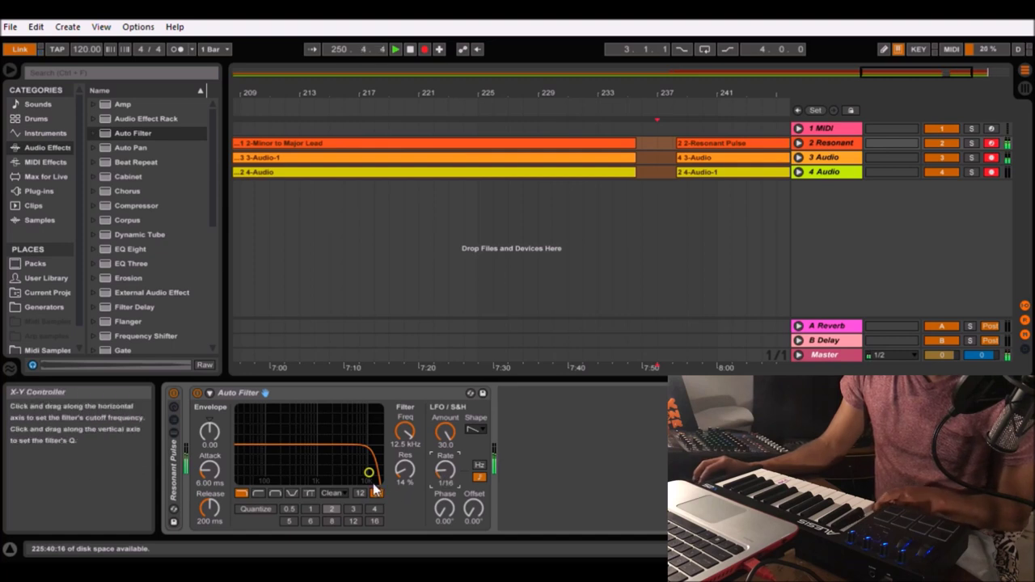
drag(368, 472, 363, 474)
drag(404, 431, 404, 443)
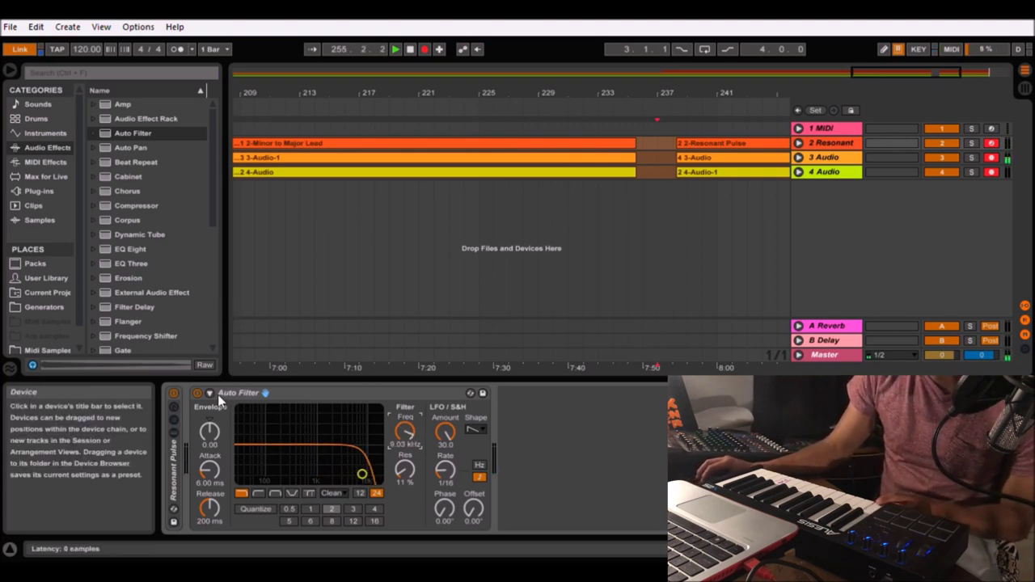
click(445, 432)
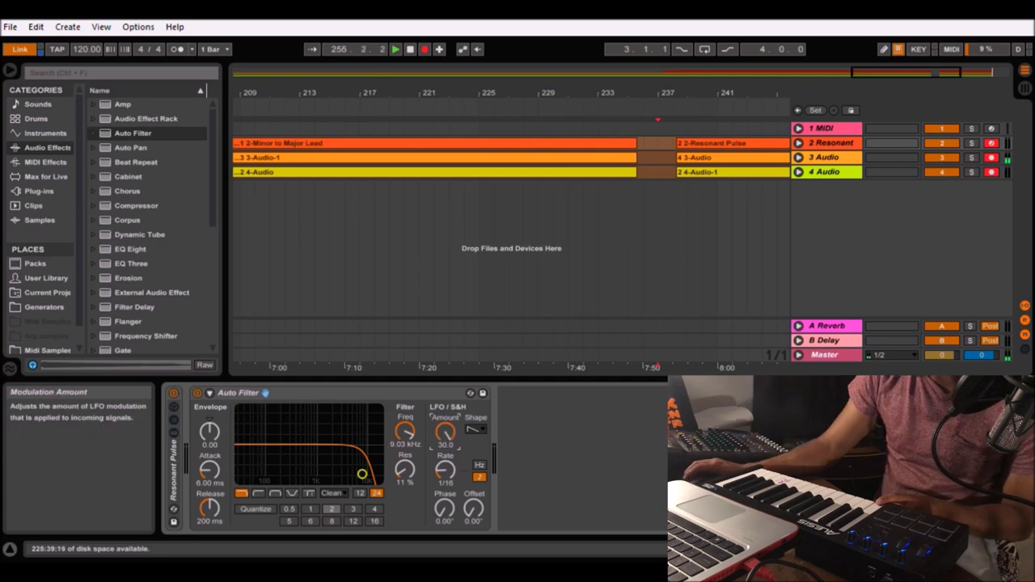
click(479, 479)
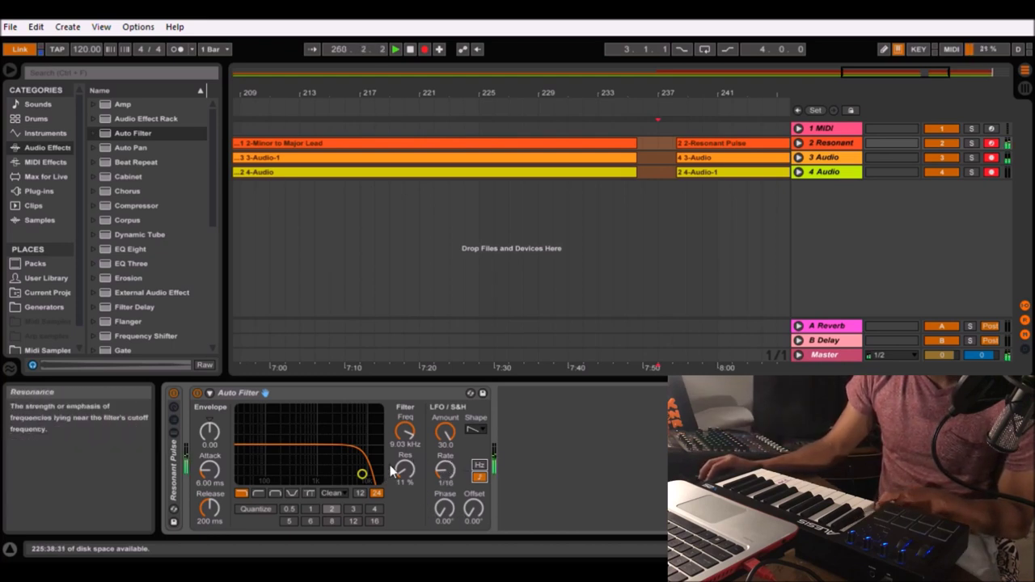
drag(404, 470, 404, 502)
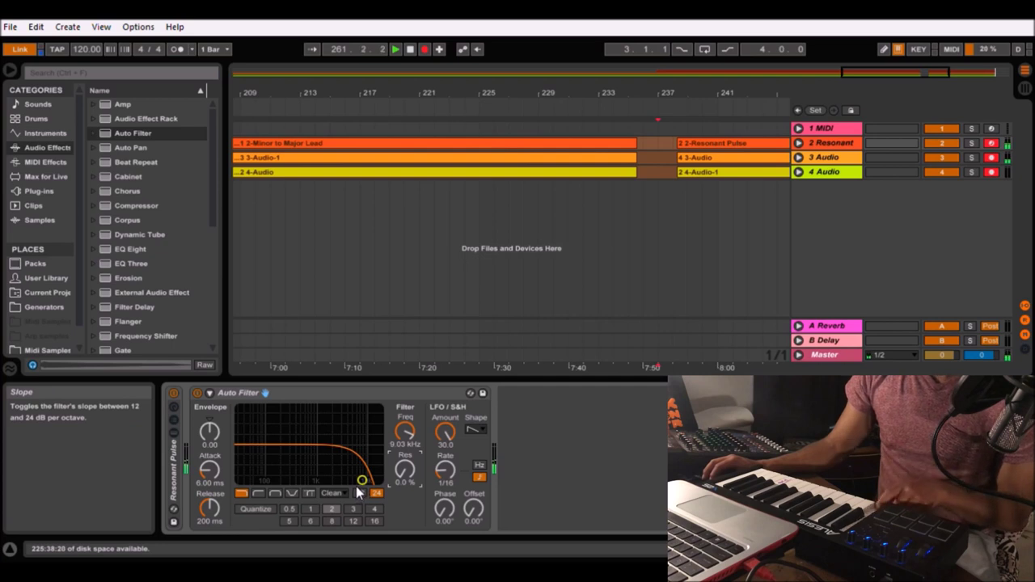
mouse_move(404, 433)
mouse_down()
mouse_move(404, 468)
mouse_move(409, 428)
mouse_up()
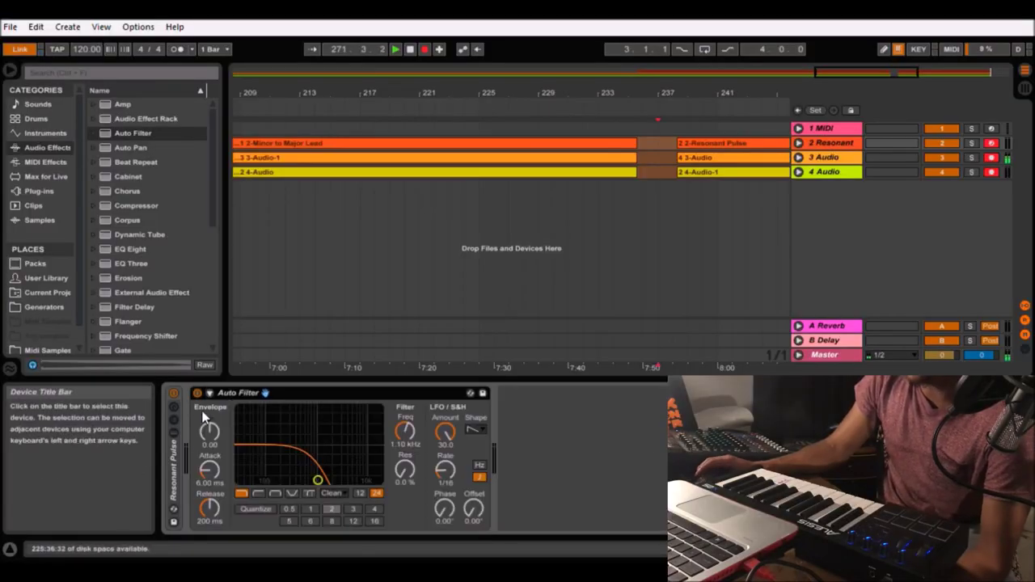
click(898, 49)
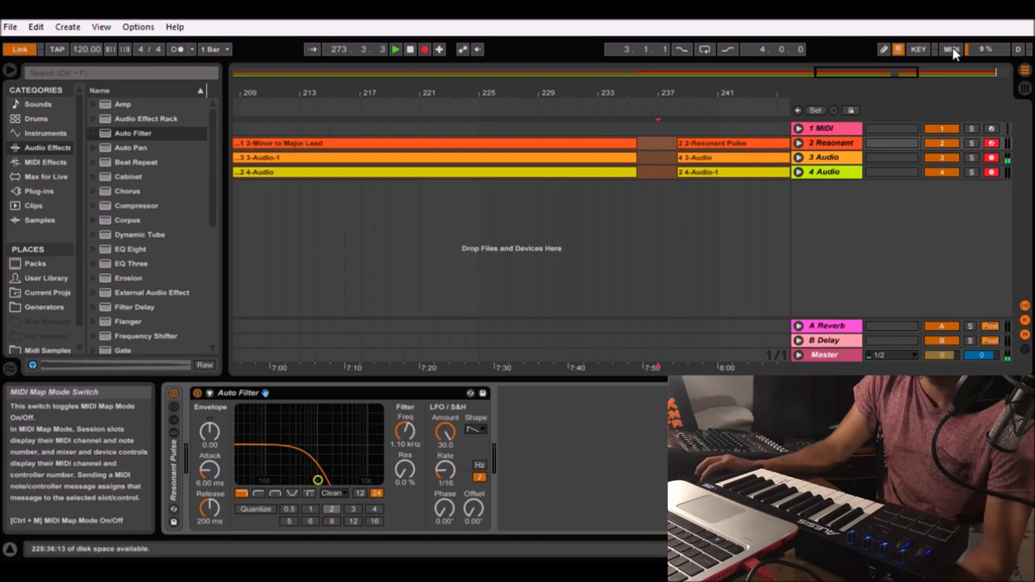
- Map the Auto Filter Freq knob to controller CC 20 in MIDI Map Mode
click(950, 49)
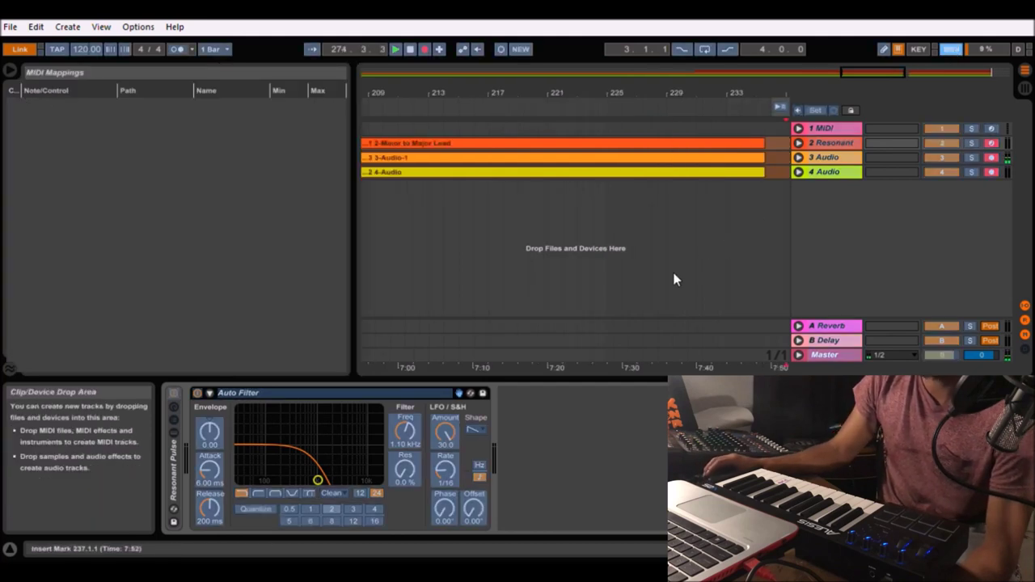
click(408, 439)
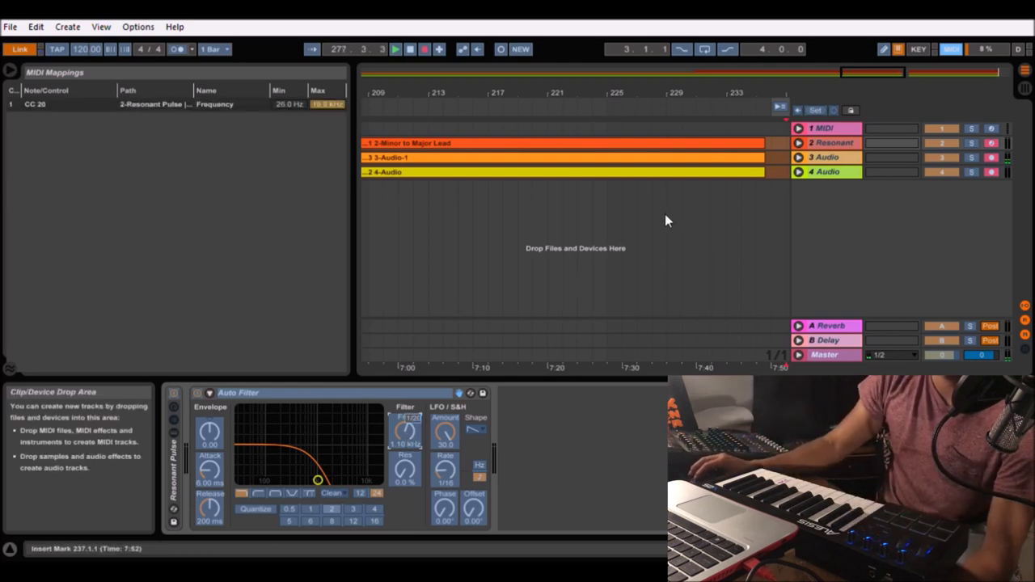
click(950, 50)
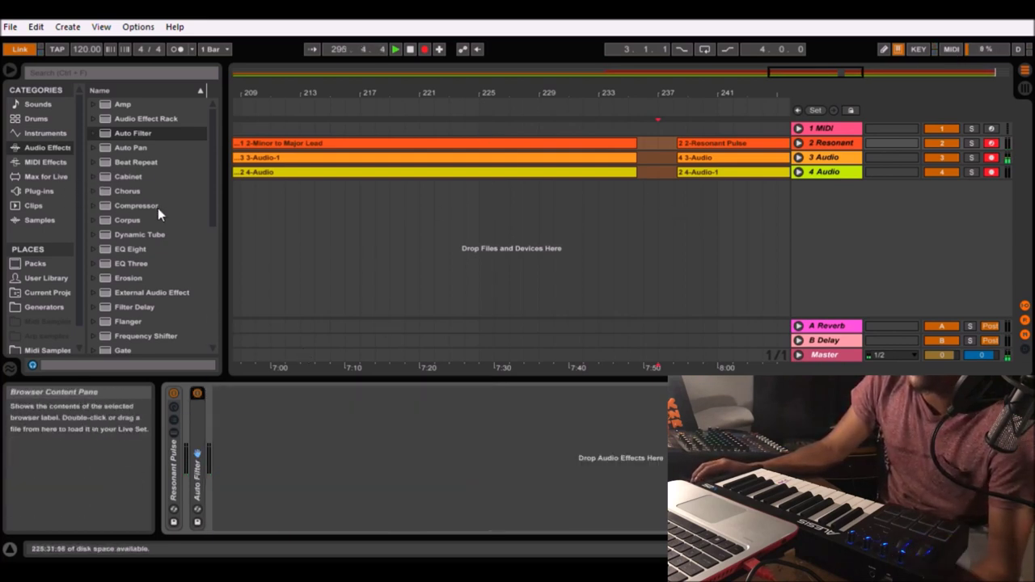
- Search the samples for 'kick' and audition the Konkrete Drums kick results
click(37, 132)
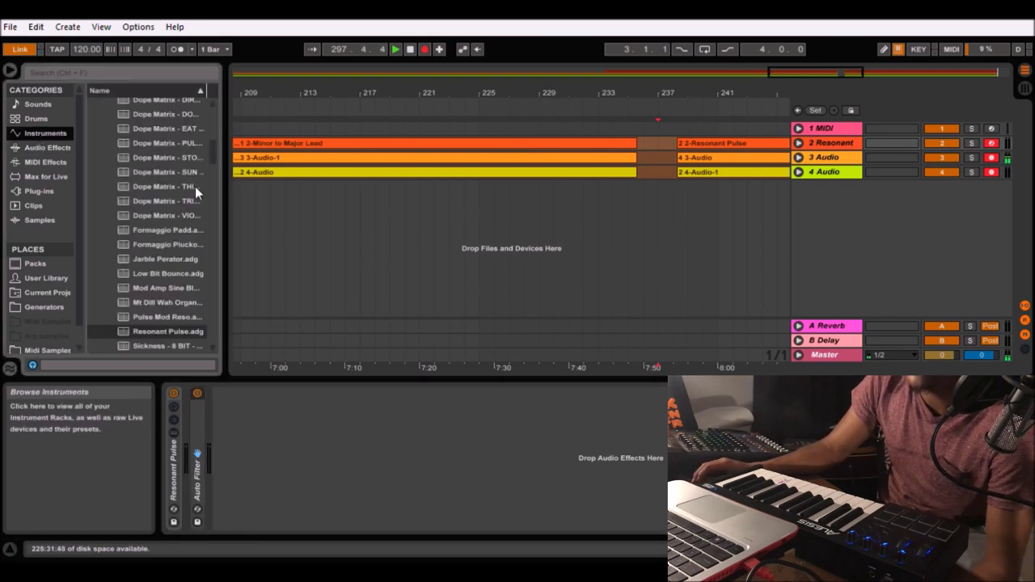
click(39, 220)
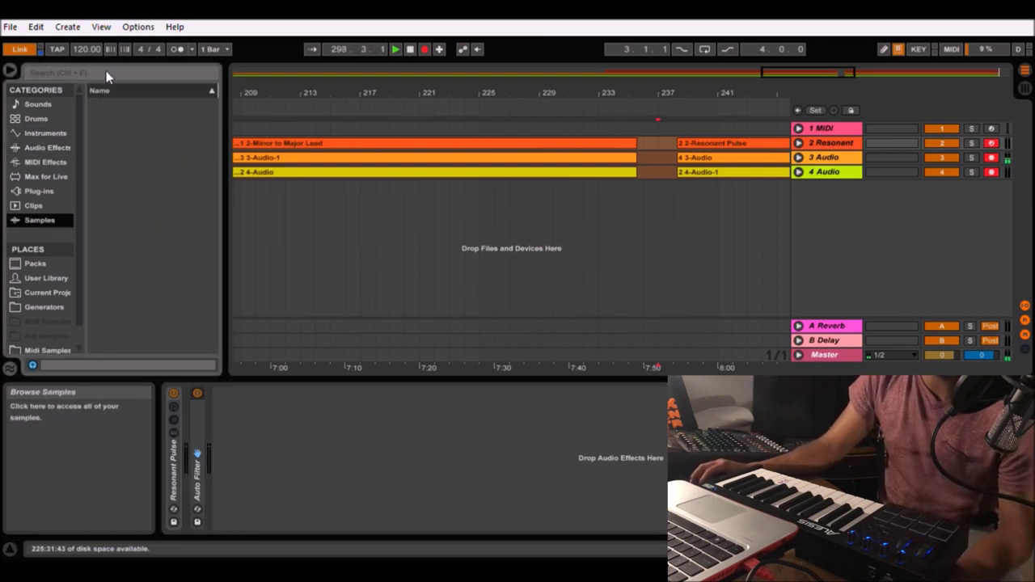
click(107, 70)
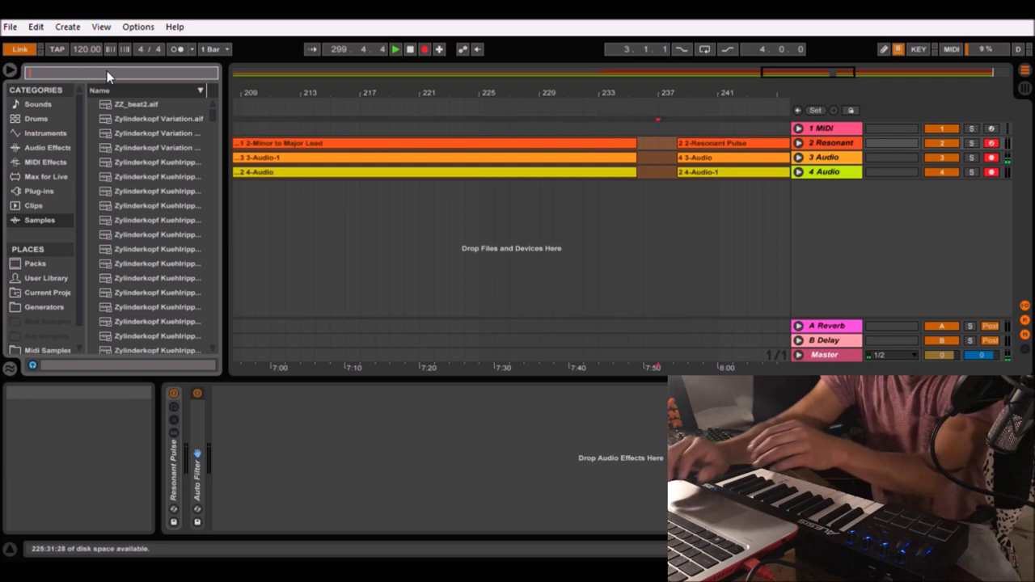
text(kick)
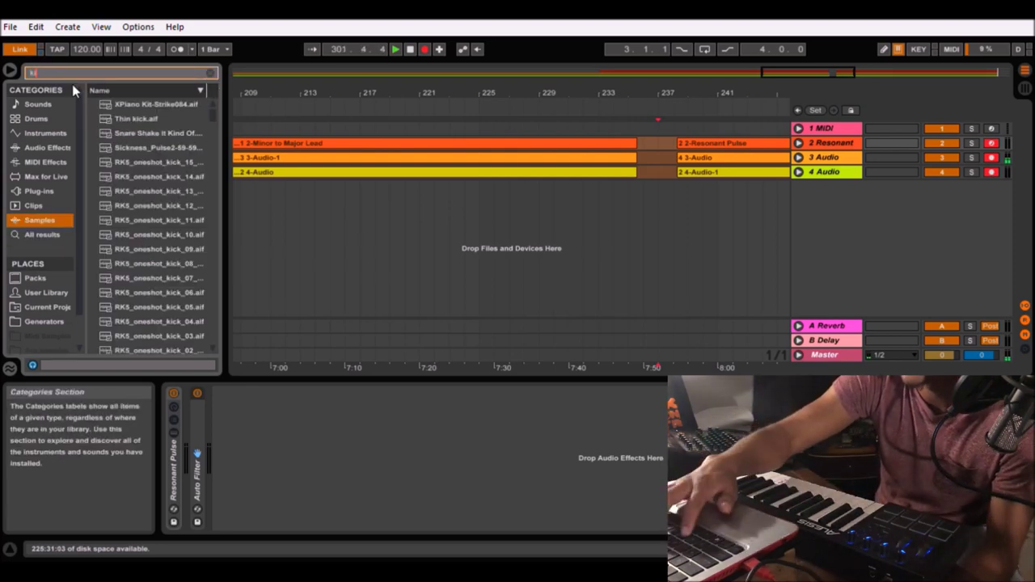
click(176, 133)
scroll(171, 114, up, 3)
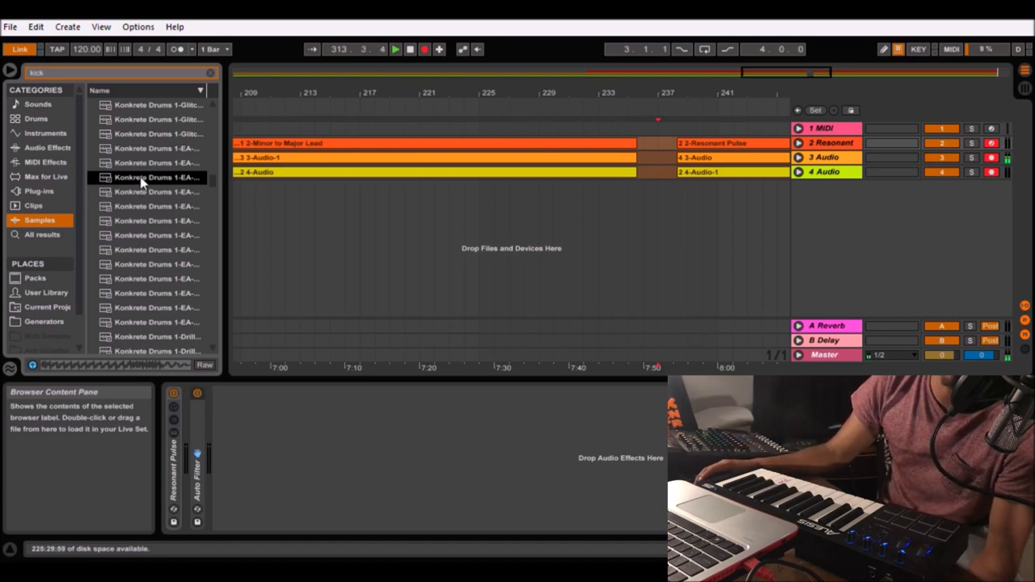
key(Down)
key(Down)
key(Down)
key(Down)
key(Down)
key(Down)
key(Down)
key(Down)
key(Down)
key(Down)
key(Down)
key(Down)
key(Down)
key(Down)
key(Down)
key(Down)
key(Down)
key(Down)
key(Down)
key(Down)
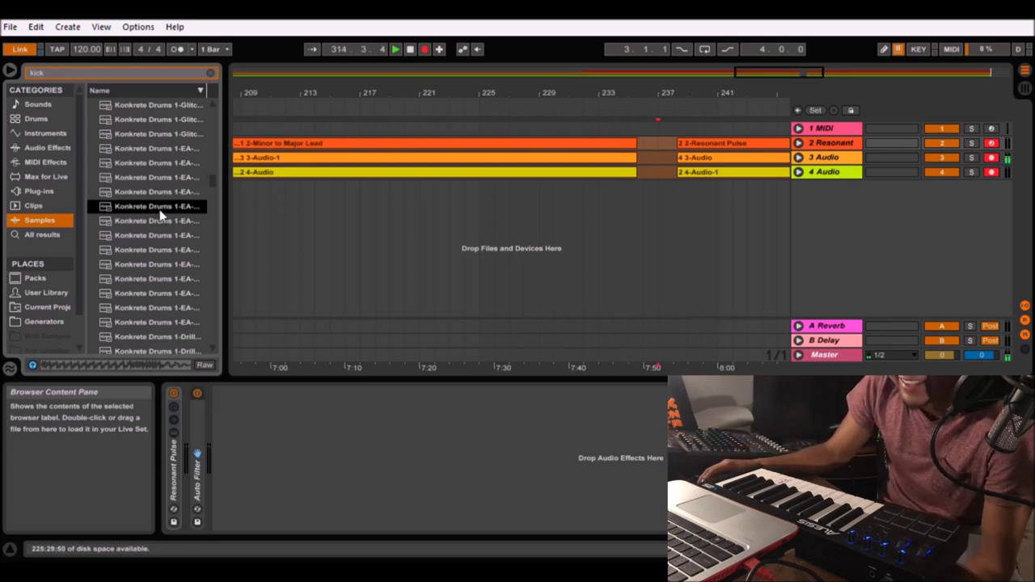
scroll(157, 218, down, 4)
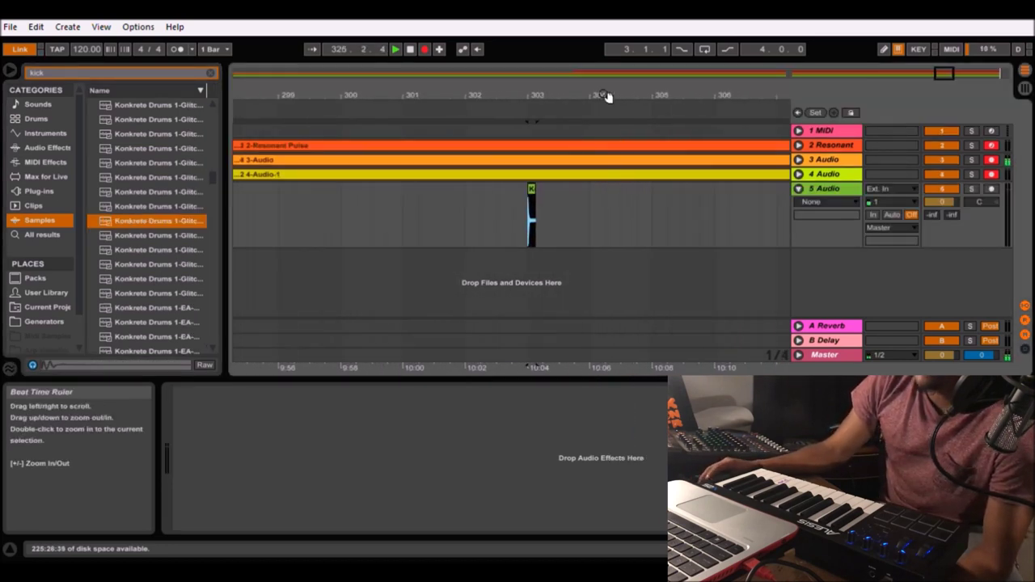
- Clear the kick search and drag an empty Drum Rack in as new track 6
click(45, 133)
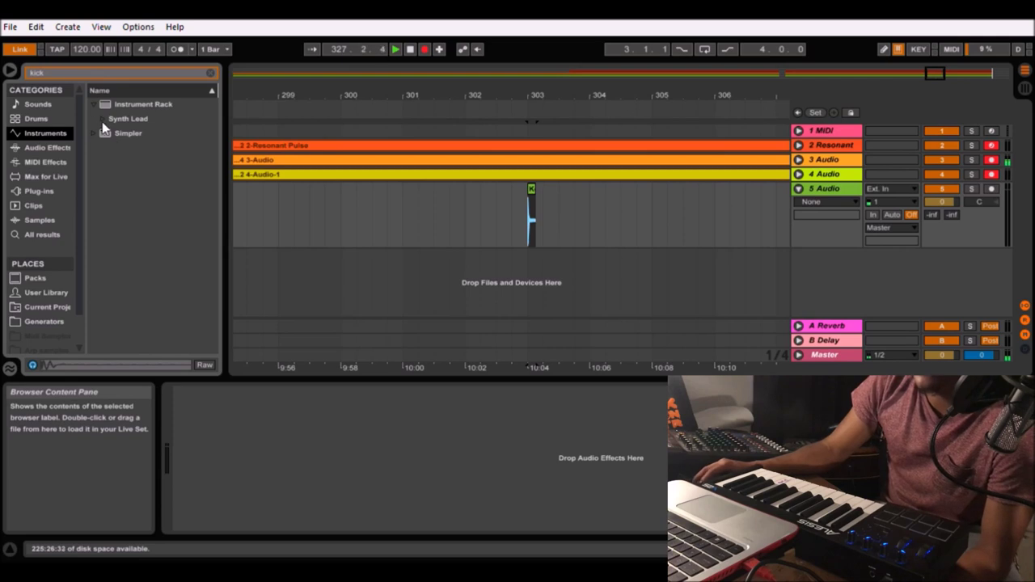
click(210, 72)
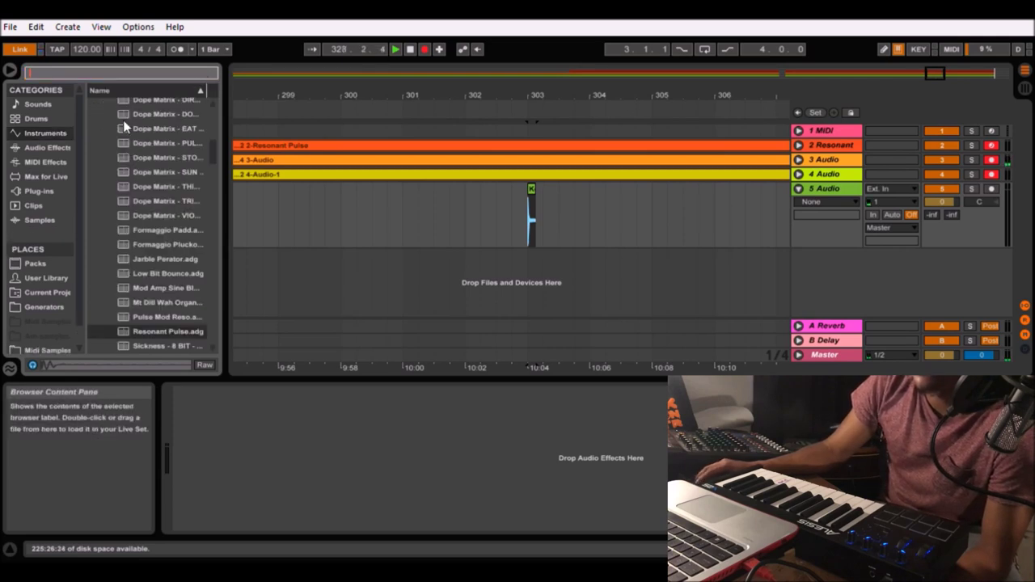
click(45, 132)
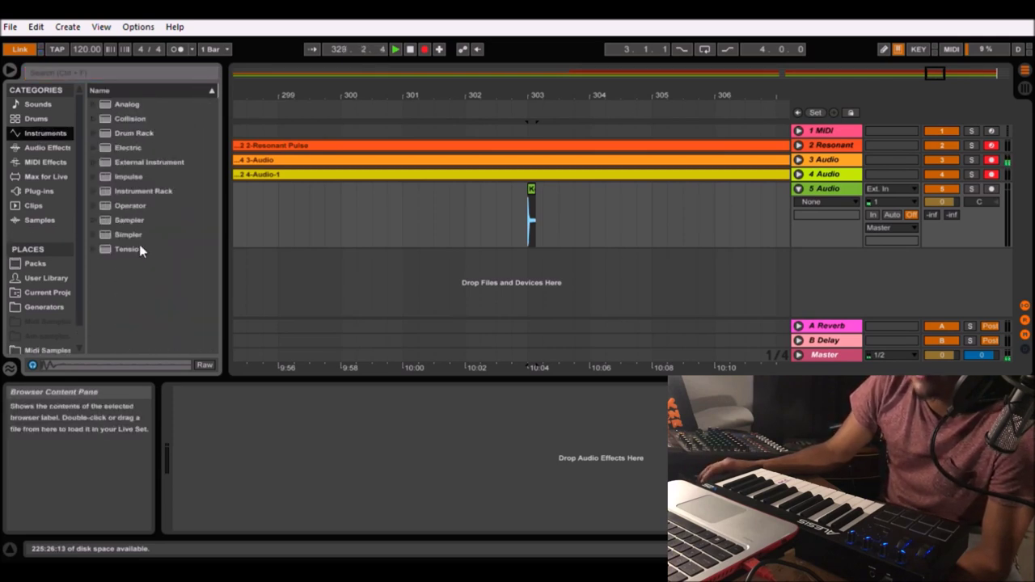
click(34, 119)
drag(121, 118, 350, 304)
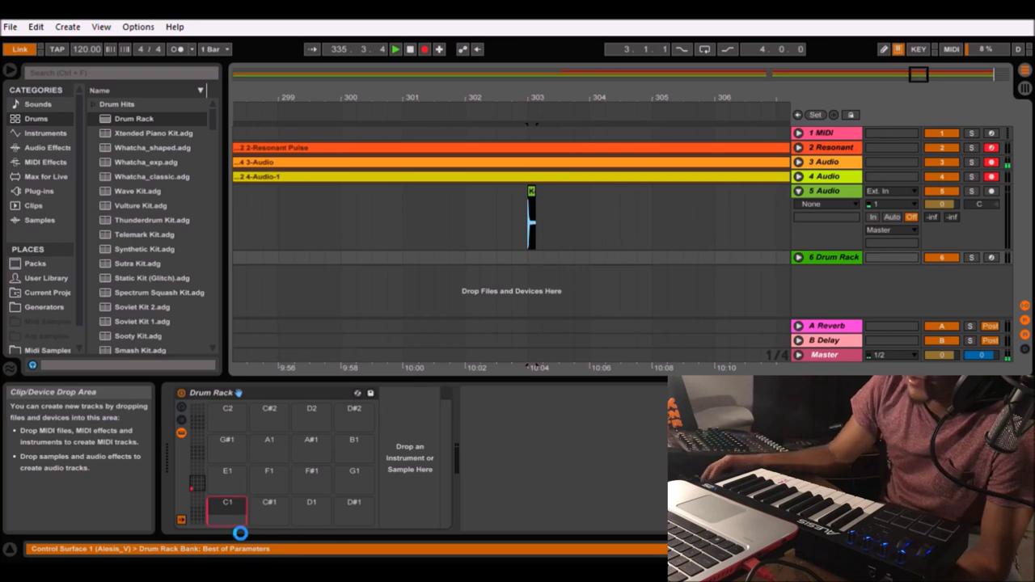
- Arm the Drum Rack track, disarm Resonant, review the 8-bar kick clip, and reactivate the track
click(993, 258)
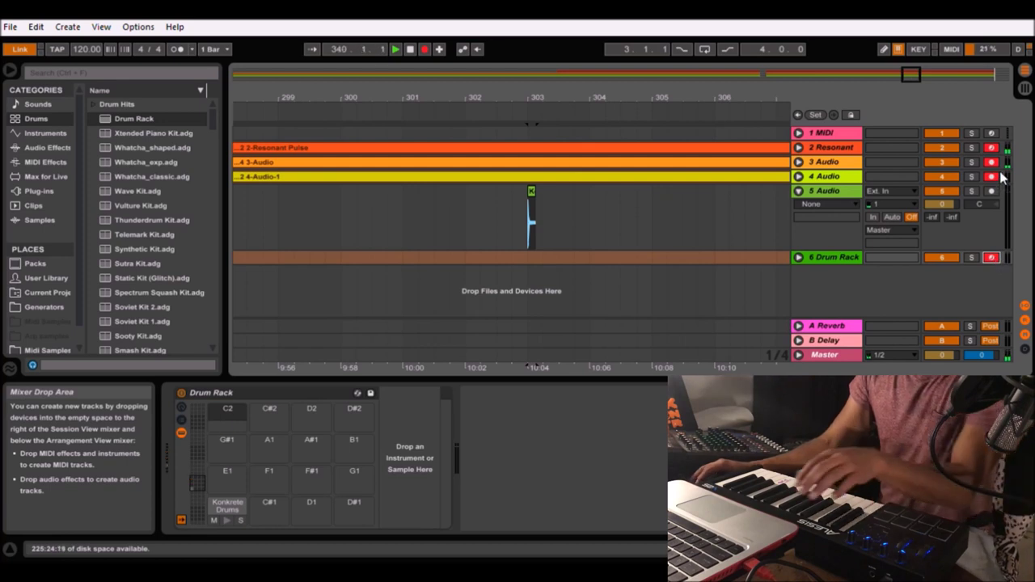
click(992, 148)
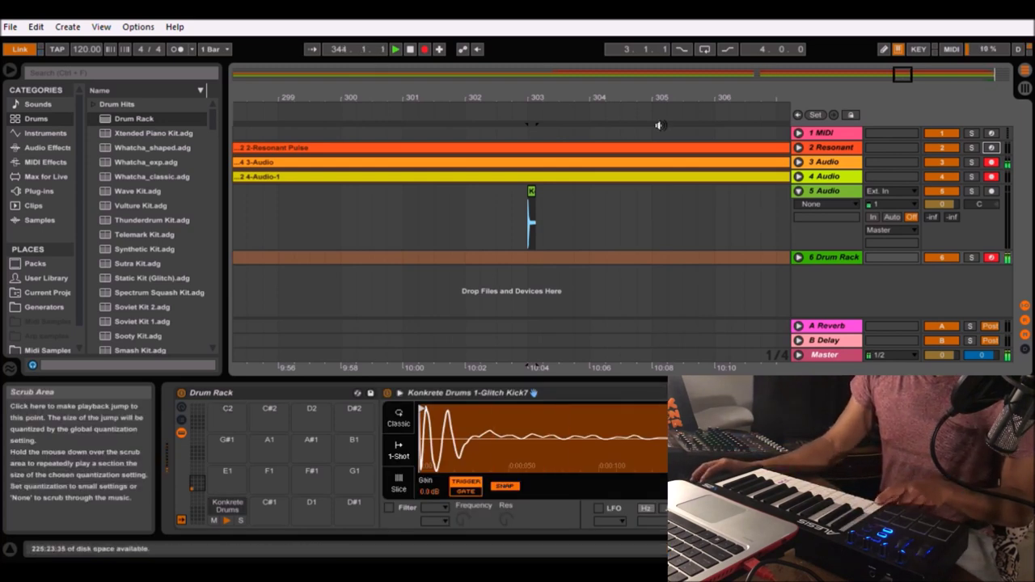
drag(626, 367, 626, 315)
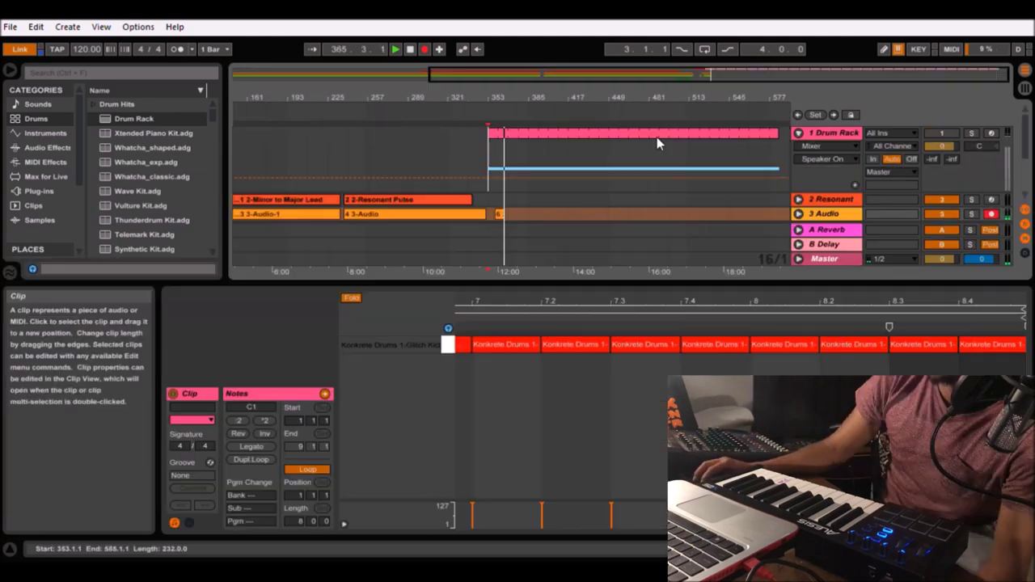
drag(524, 299, 525, 267)
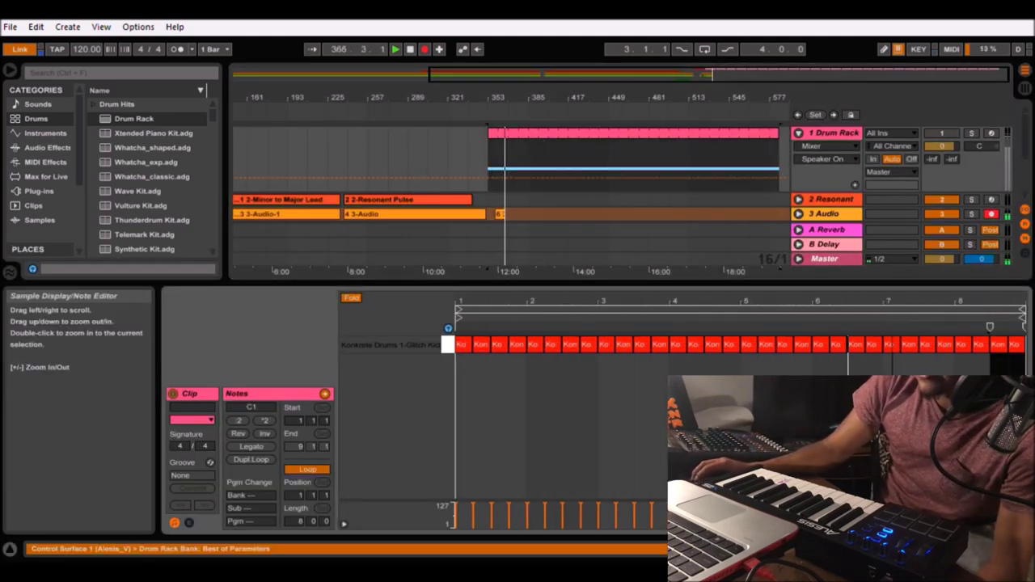
click(999, 388)
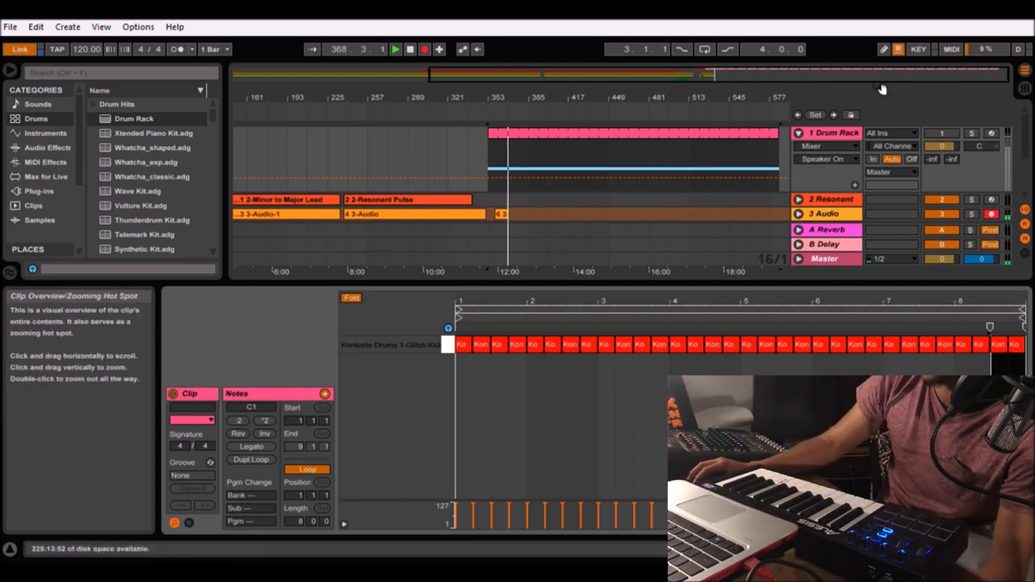
click(943, 132)
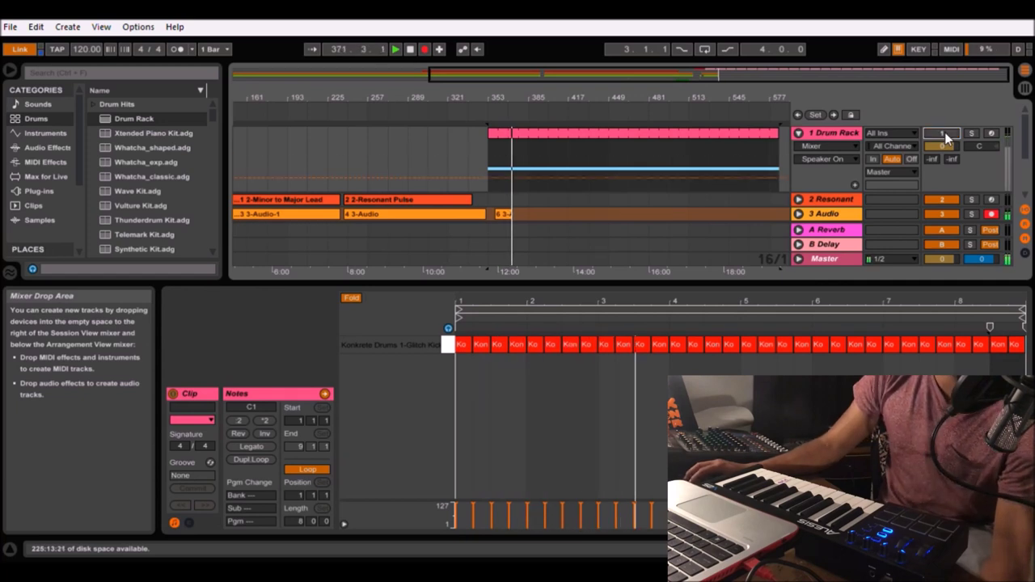
click(951, 50)
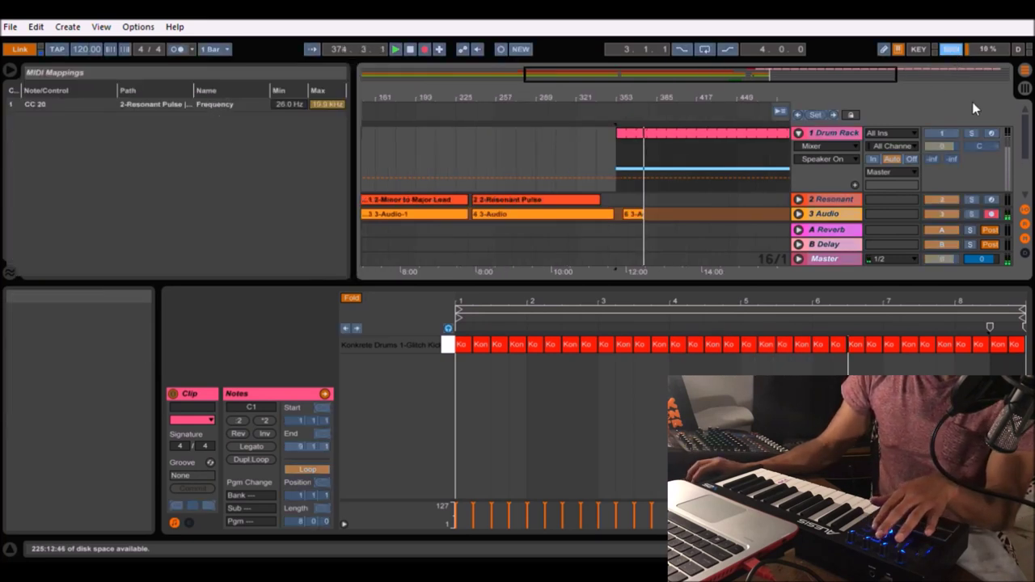
- Assign controller CC 48 to the Drum Rack track's on/off activator
click(943, 134)
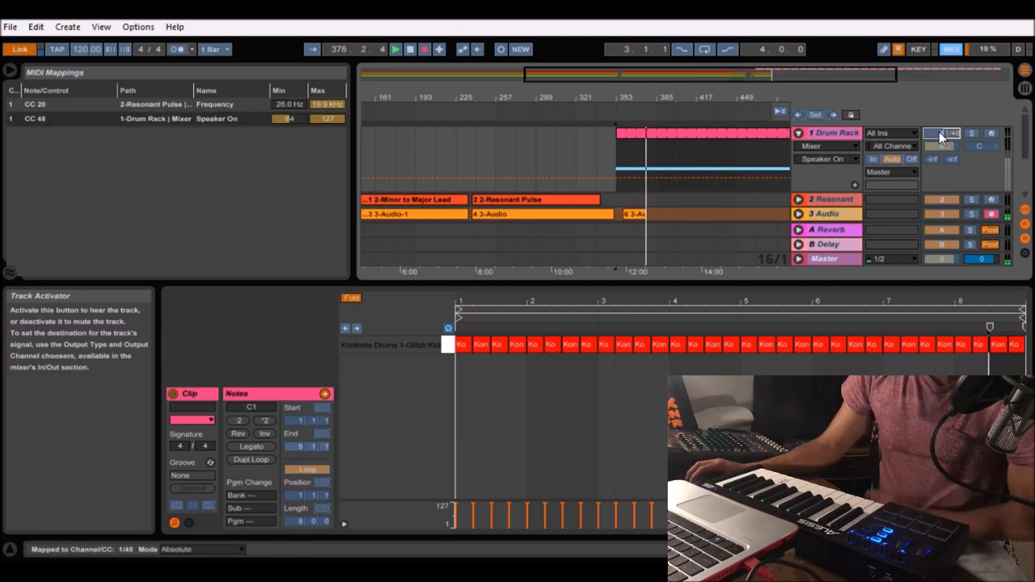
click(951, 49)
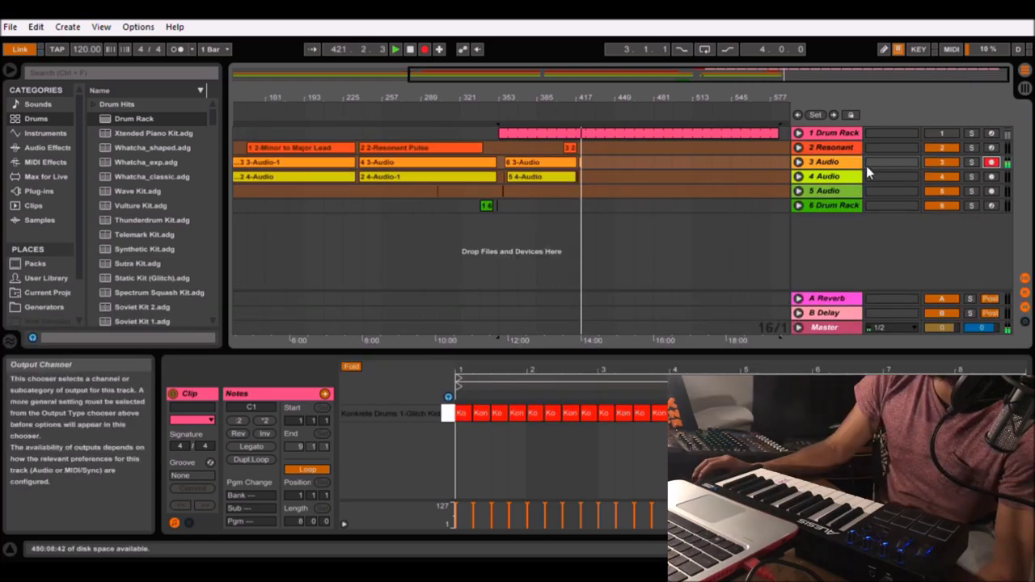
- Arm the Resonant track and insert a MIDI Effects Arpeggiator before Resonant Pulse
click(558, 132)
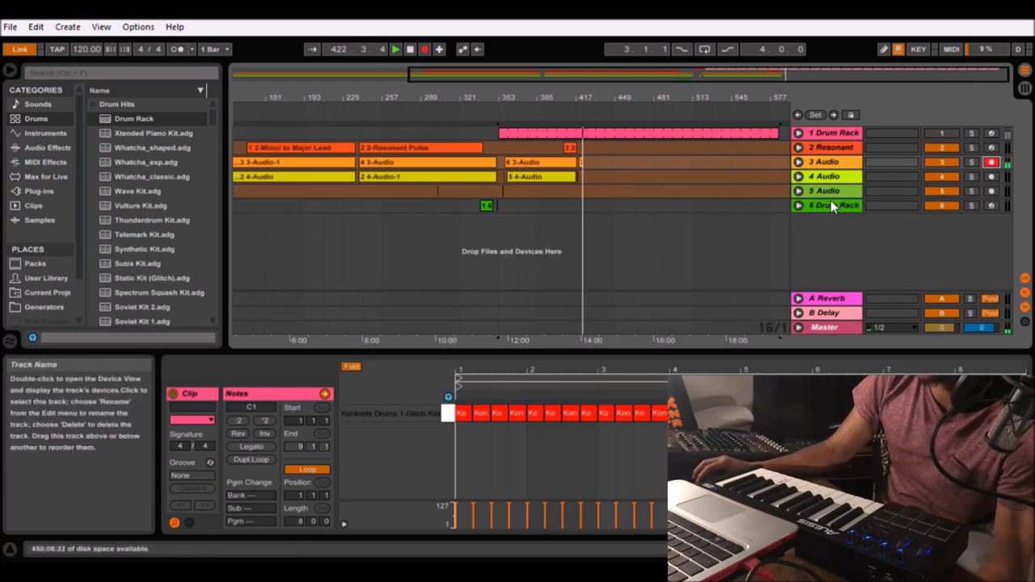
double_click(828, 149)
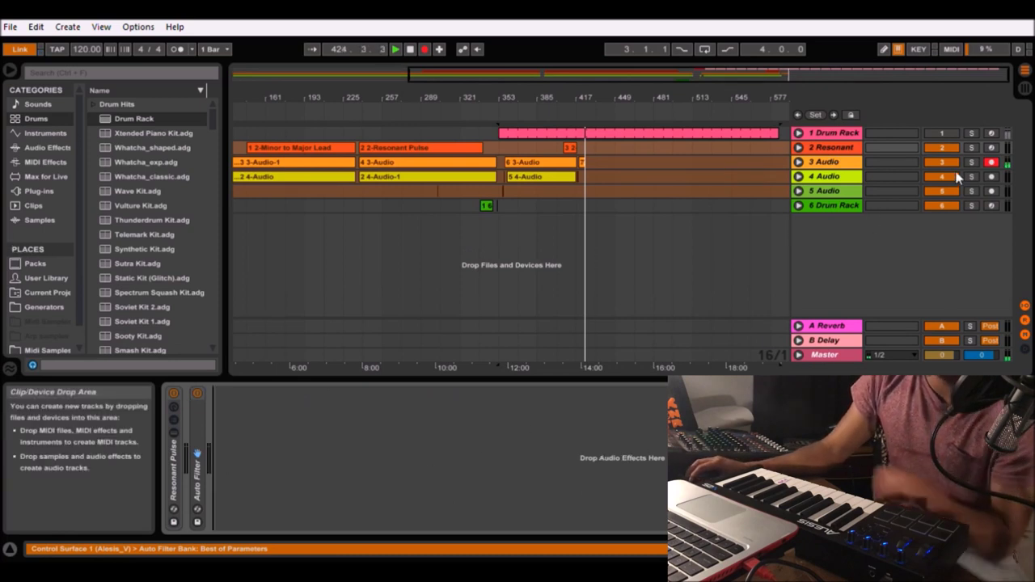
click(991, 147)
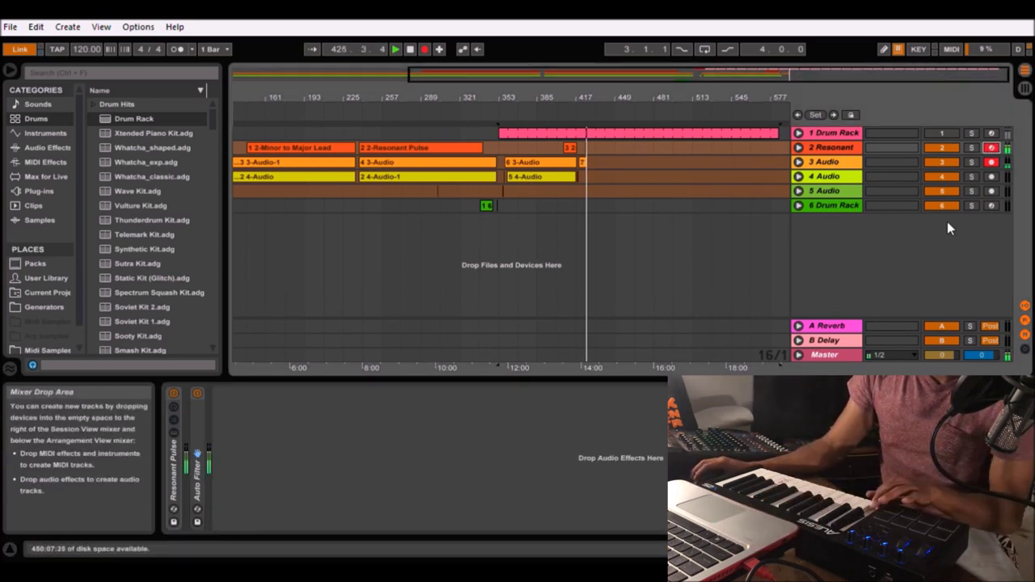
click(24, 133)
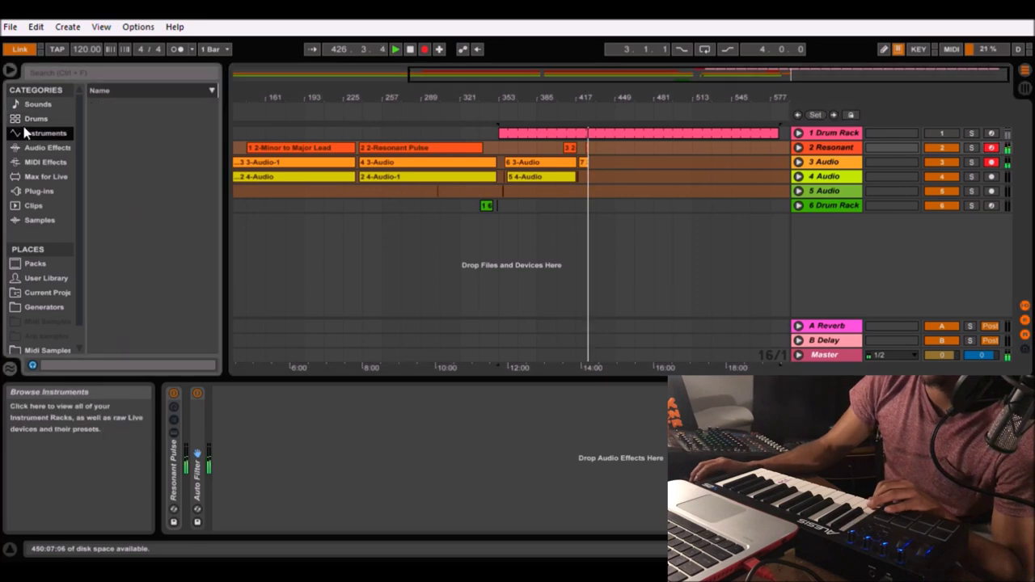
click(39, 147)
click(42, 162)
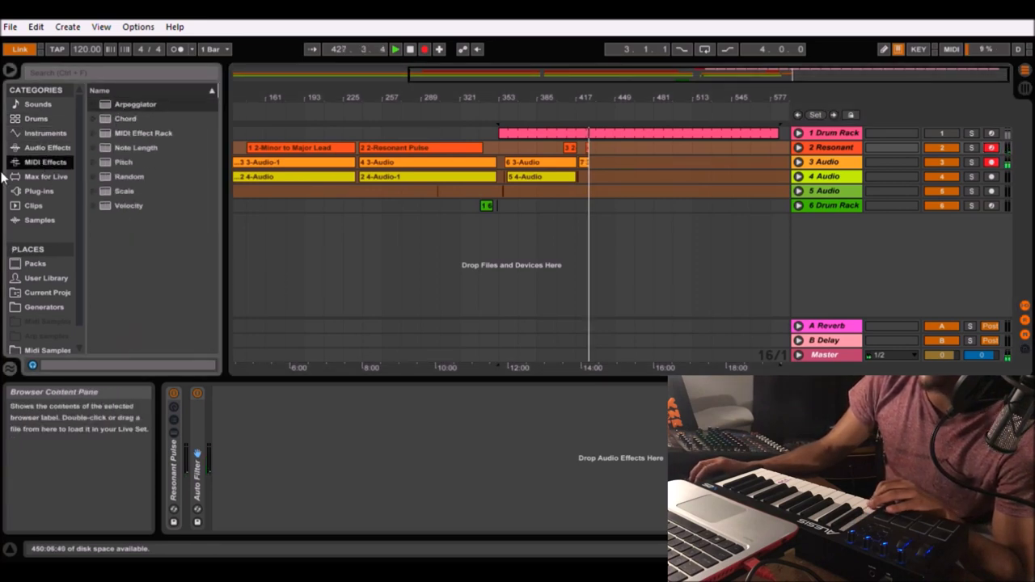
drag(121, 104, 173, 426)
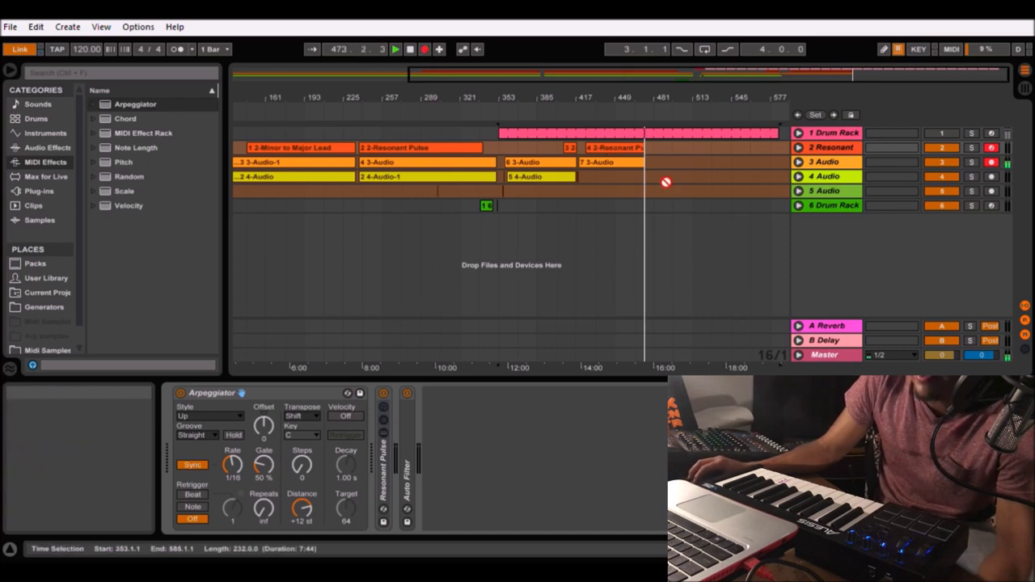
- Disarm the Resonant Pulse track (track 2)
click(991, 148)
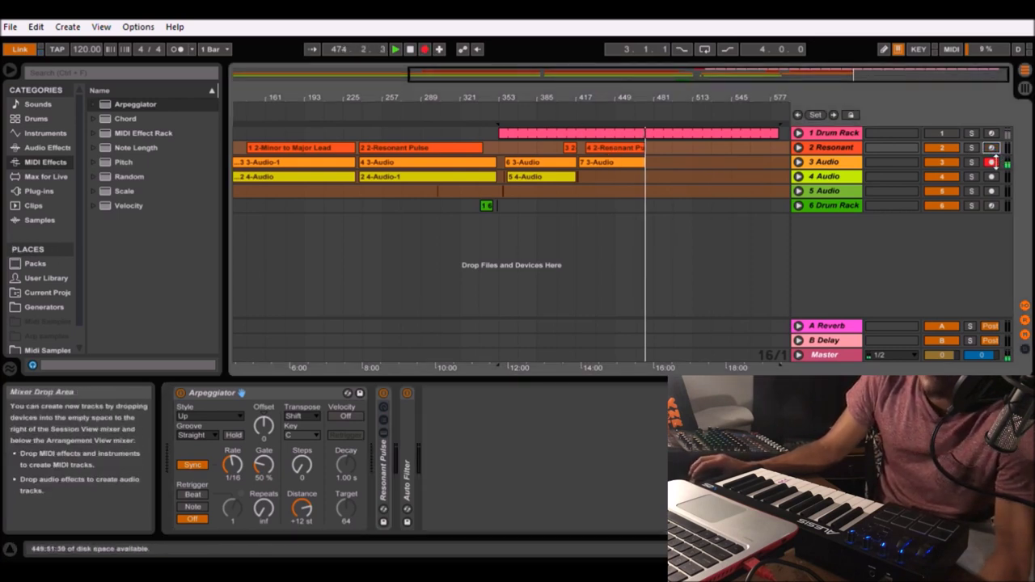
- Expand the 3 Audio track to show its waveform
click(797, 162)
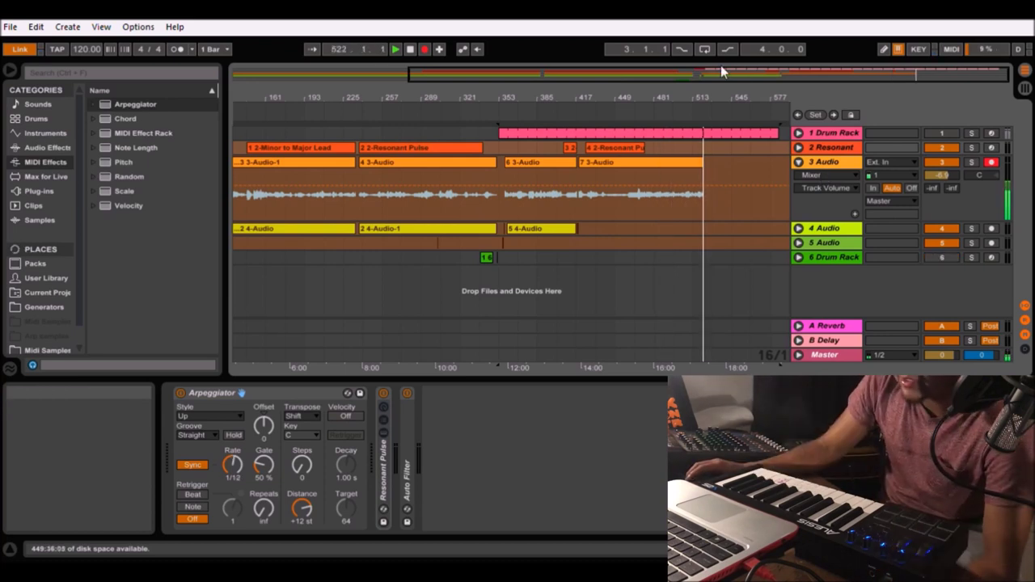
drag(746, 105, 746, 85)
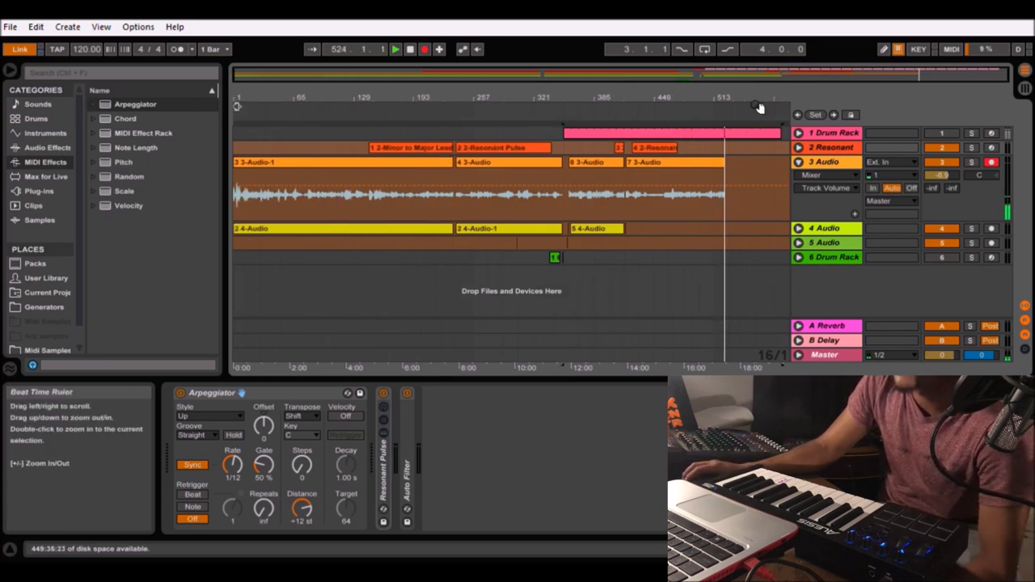
mouse_move(758, 108)
mouse_down()
mouse_move(758, 126)
mouse_move(758, 114)
mouse_up()
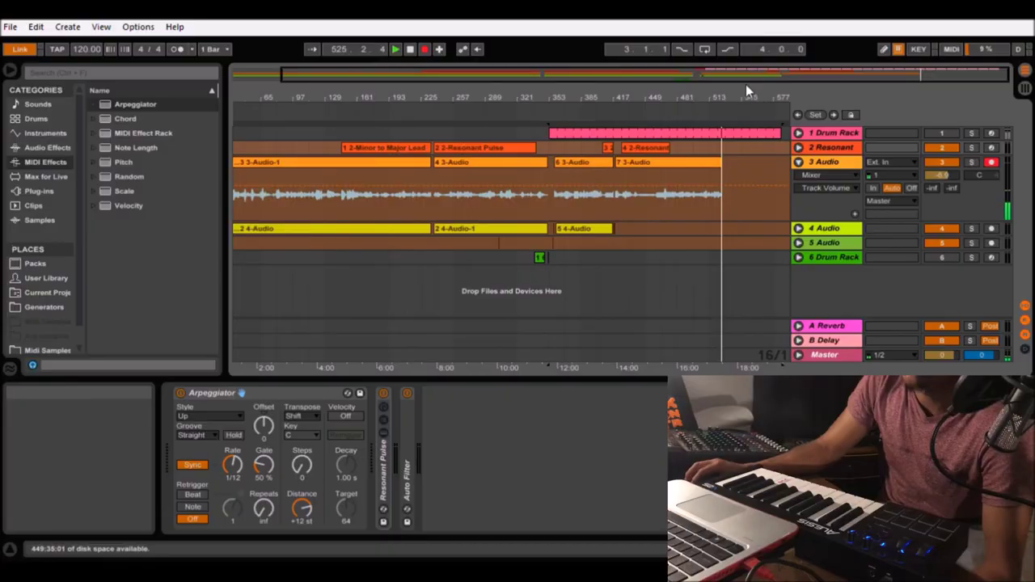
drag(763, 109, 764, 115)
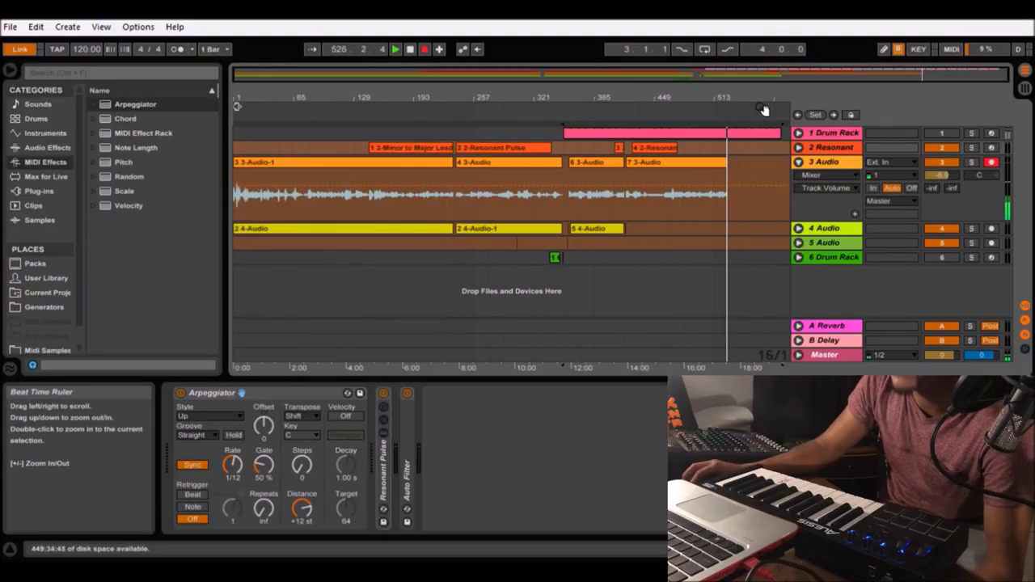